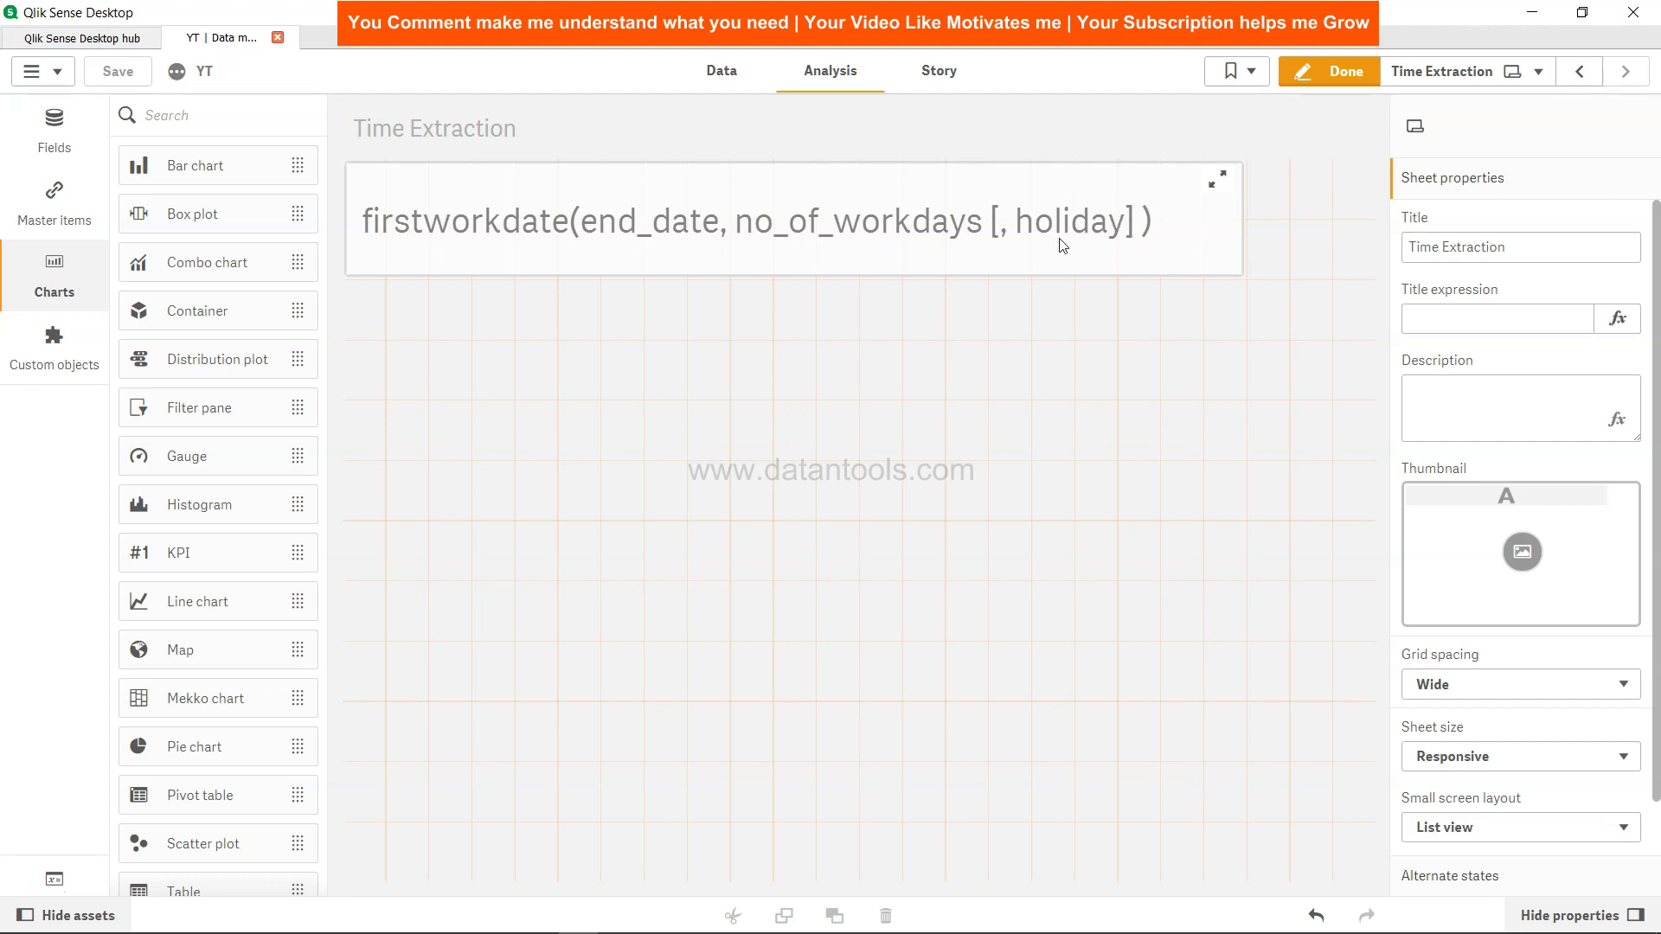
- Open the data load script and select the InvRec field name in the PayTable inline data
click(734, 88)
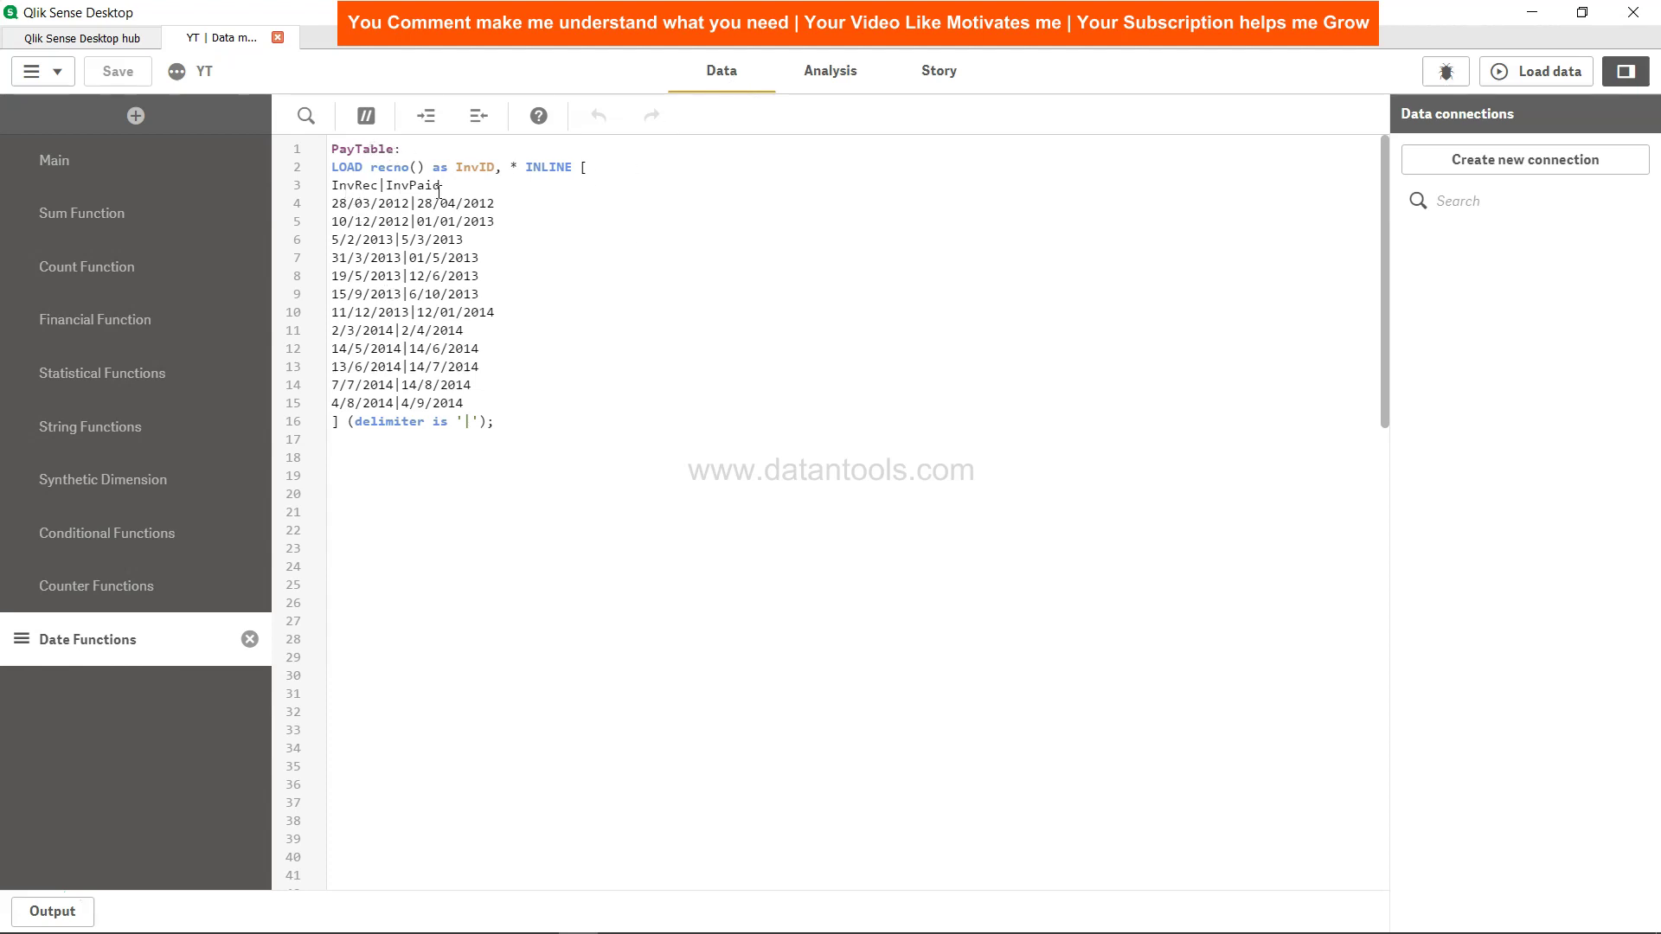
click(337, 185)
drag(343, 186, 381, 184)
- Below PayTable, add first_work_date: Load *,FirstWorkDate(InvRec,9) as first_wrok_date Resident PayTable;
click(595, 440)
key(Return)
text(first_work)
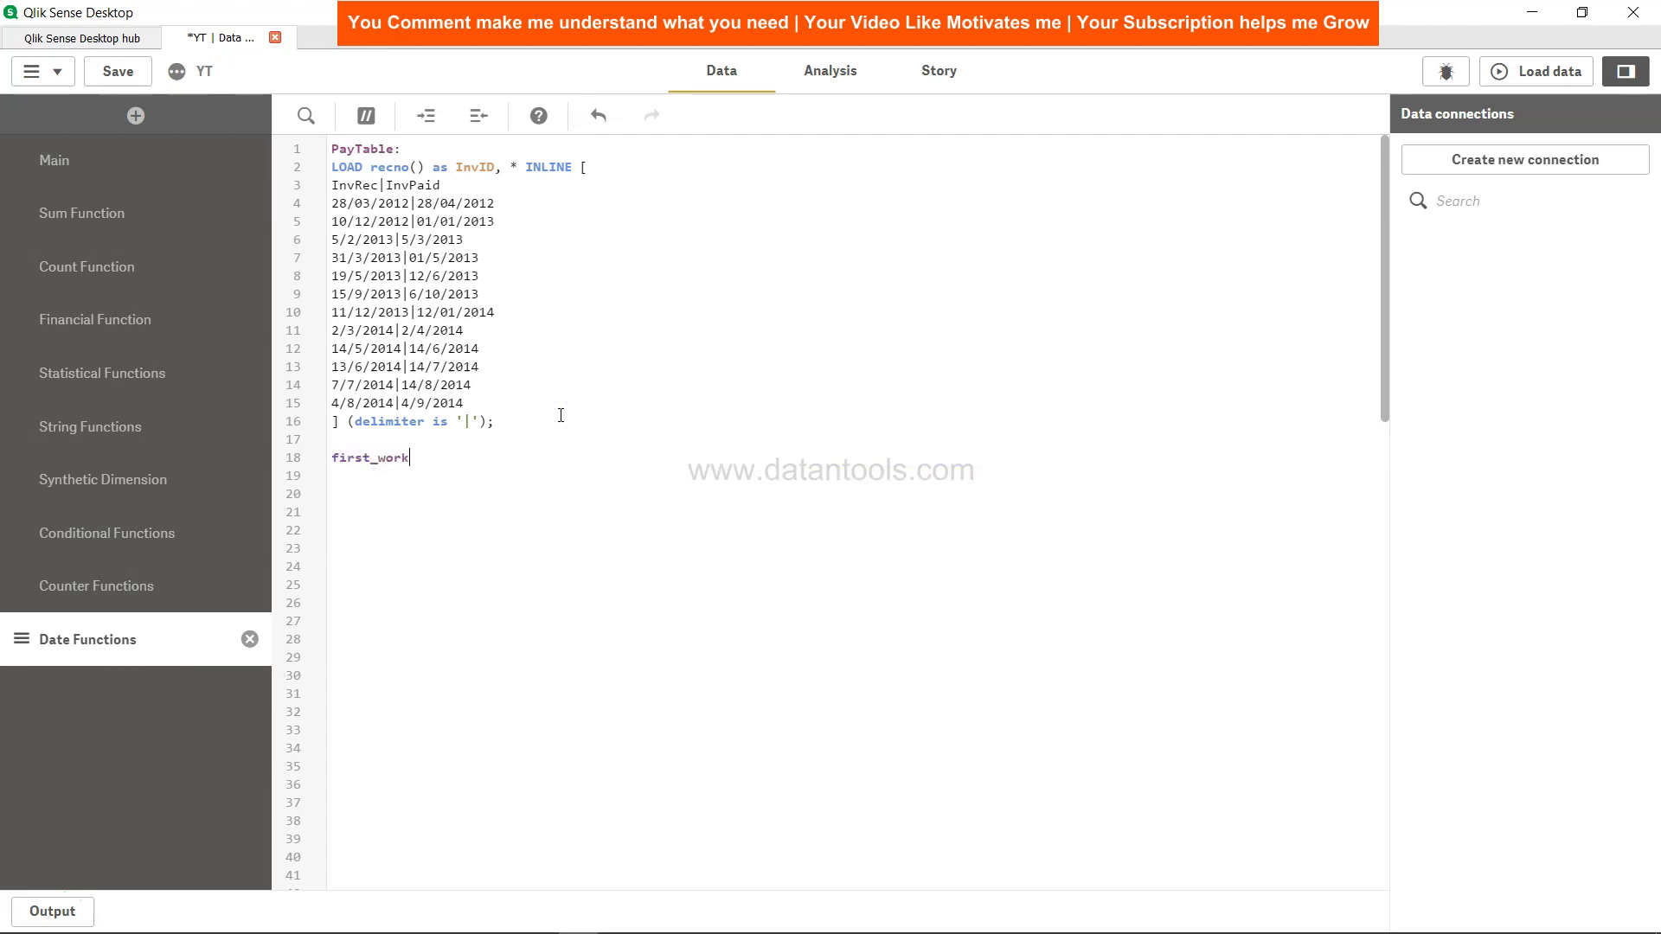
text(d)
key(BackSpace)
text(_date:)
text(Load *)
text(,)
text(ne)
key(BackSpace)
key(BackSpace)
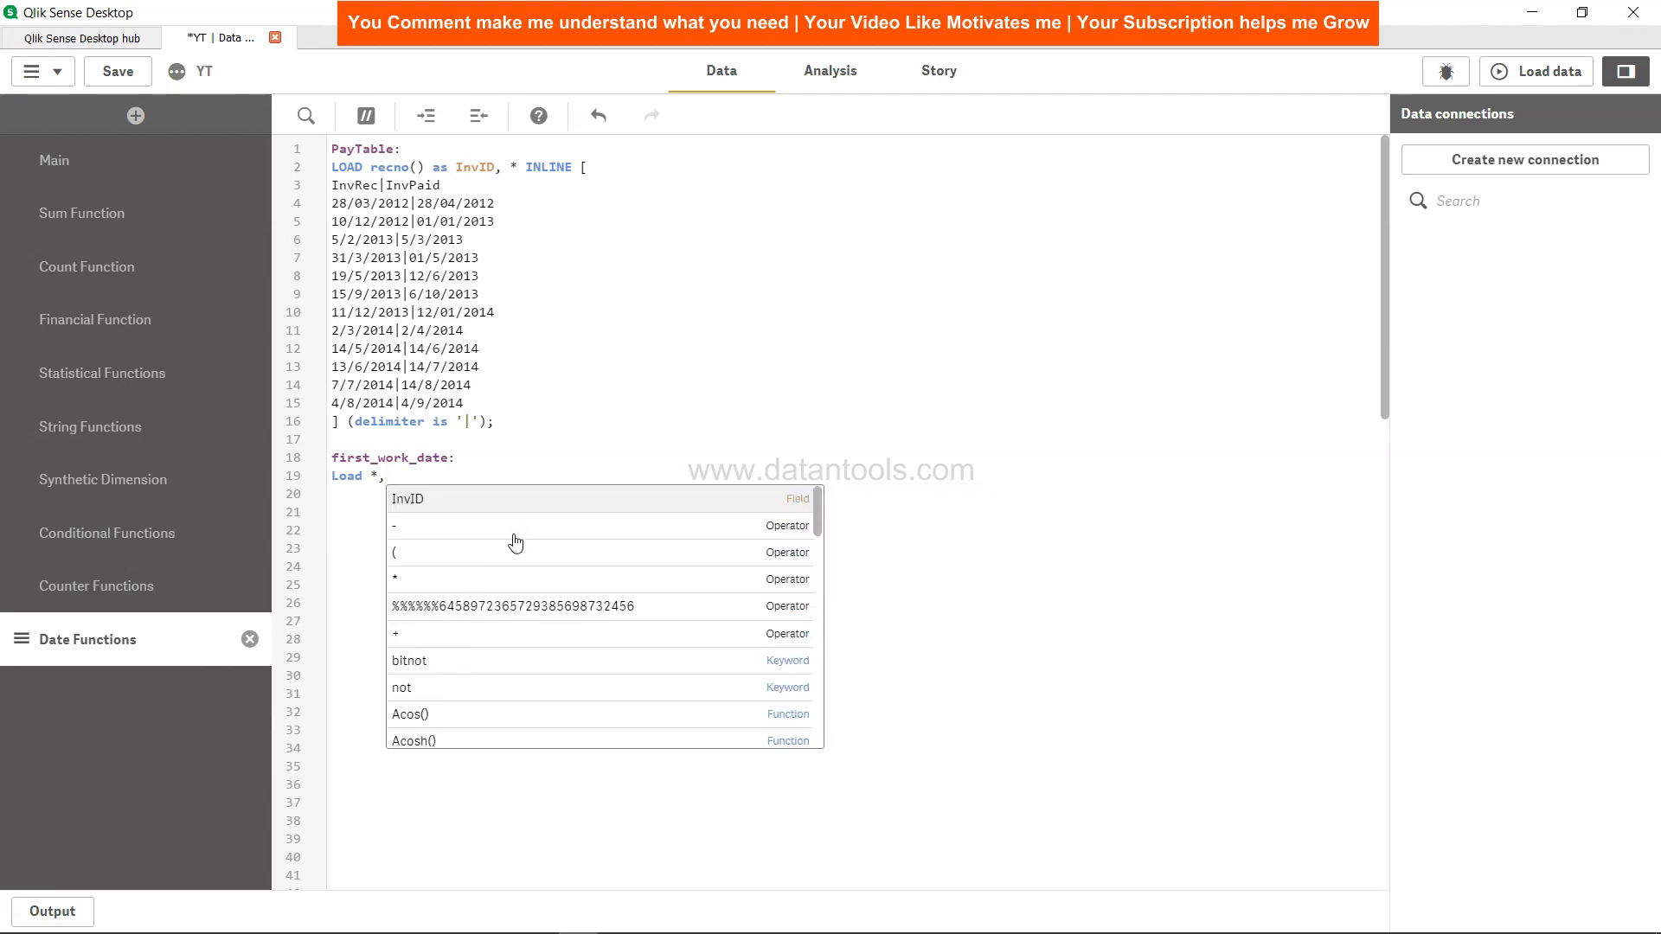
text(first)
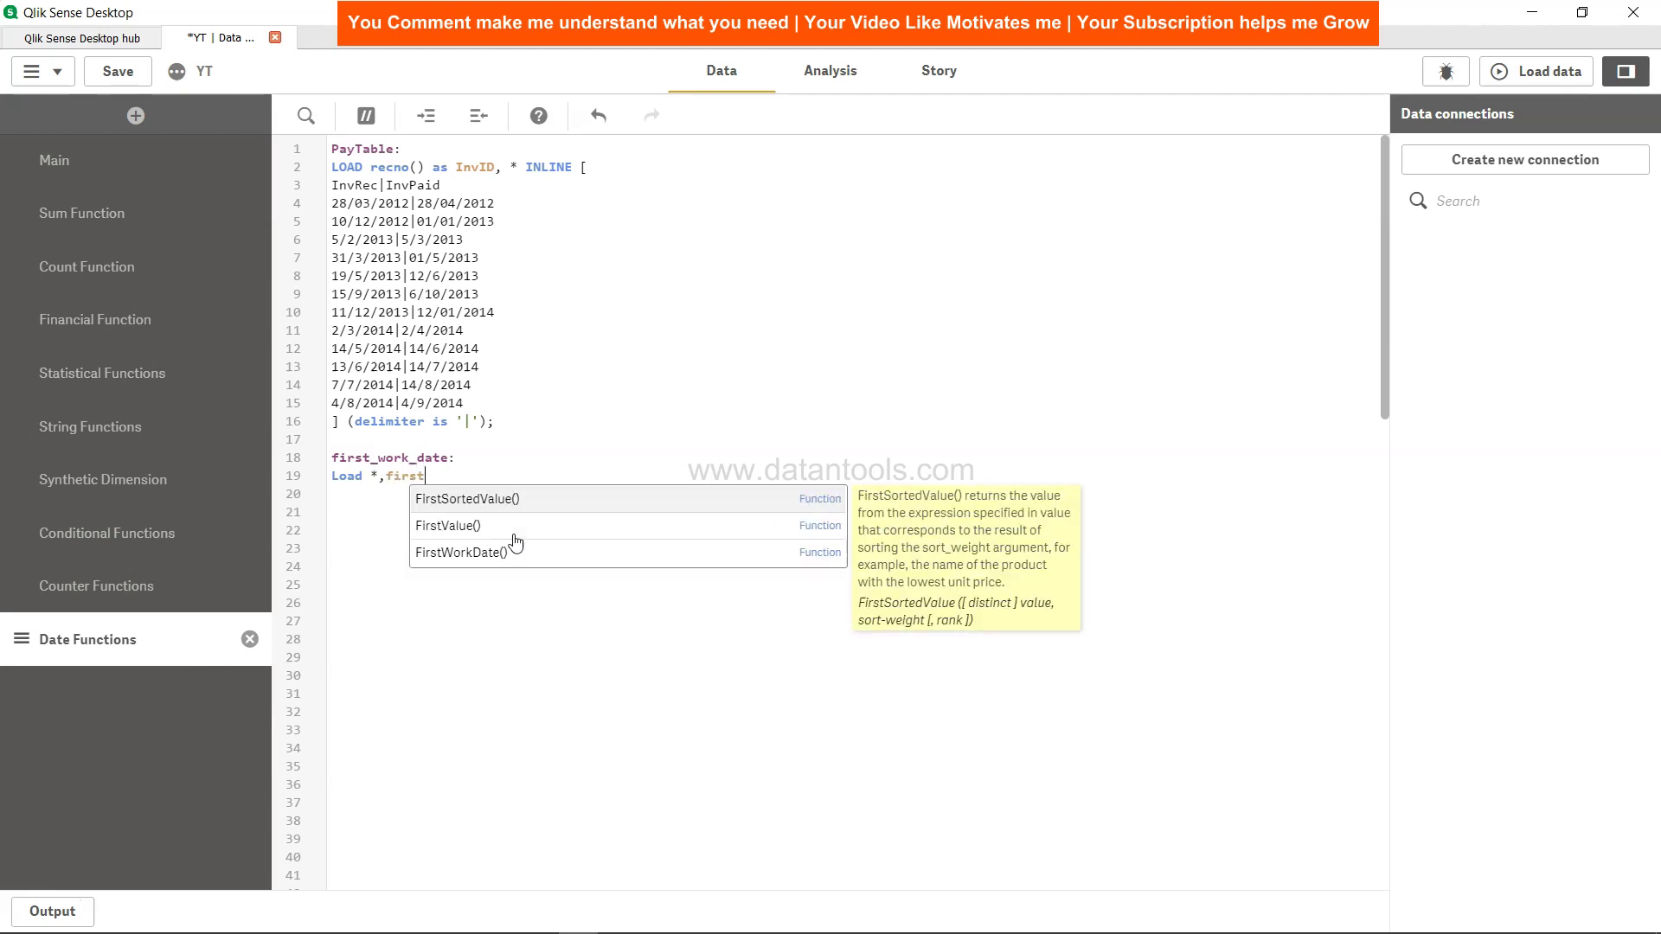
click(515, 550)
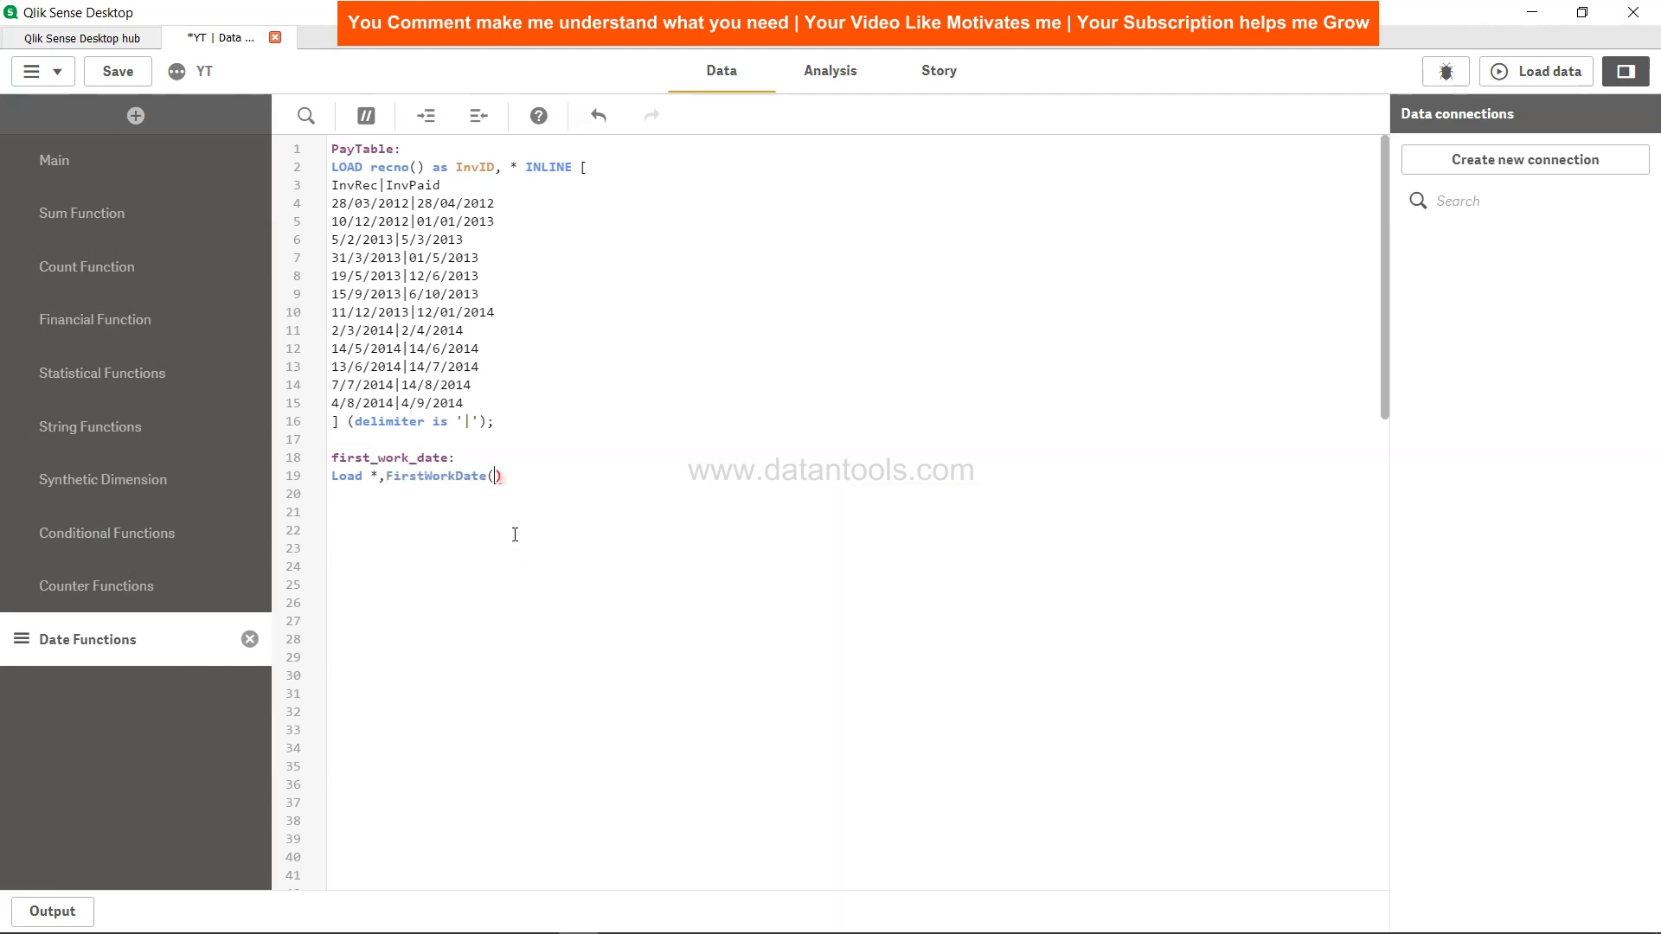
text(InvRec,9) as first_wrok_date Resident)
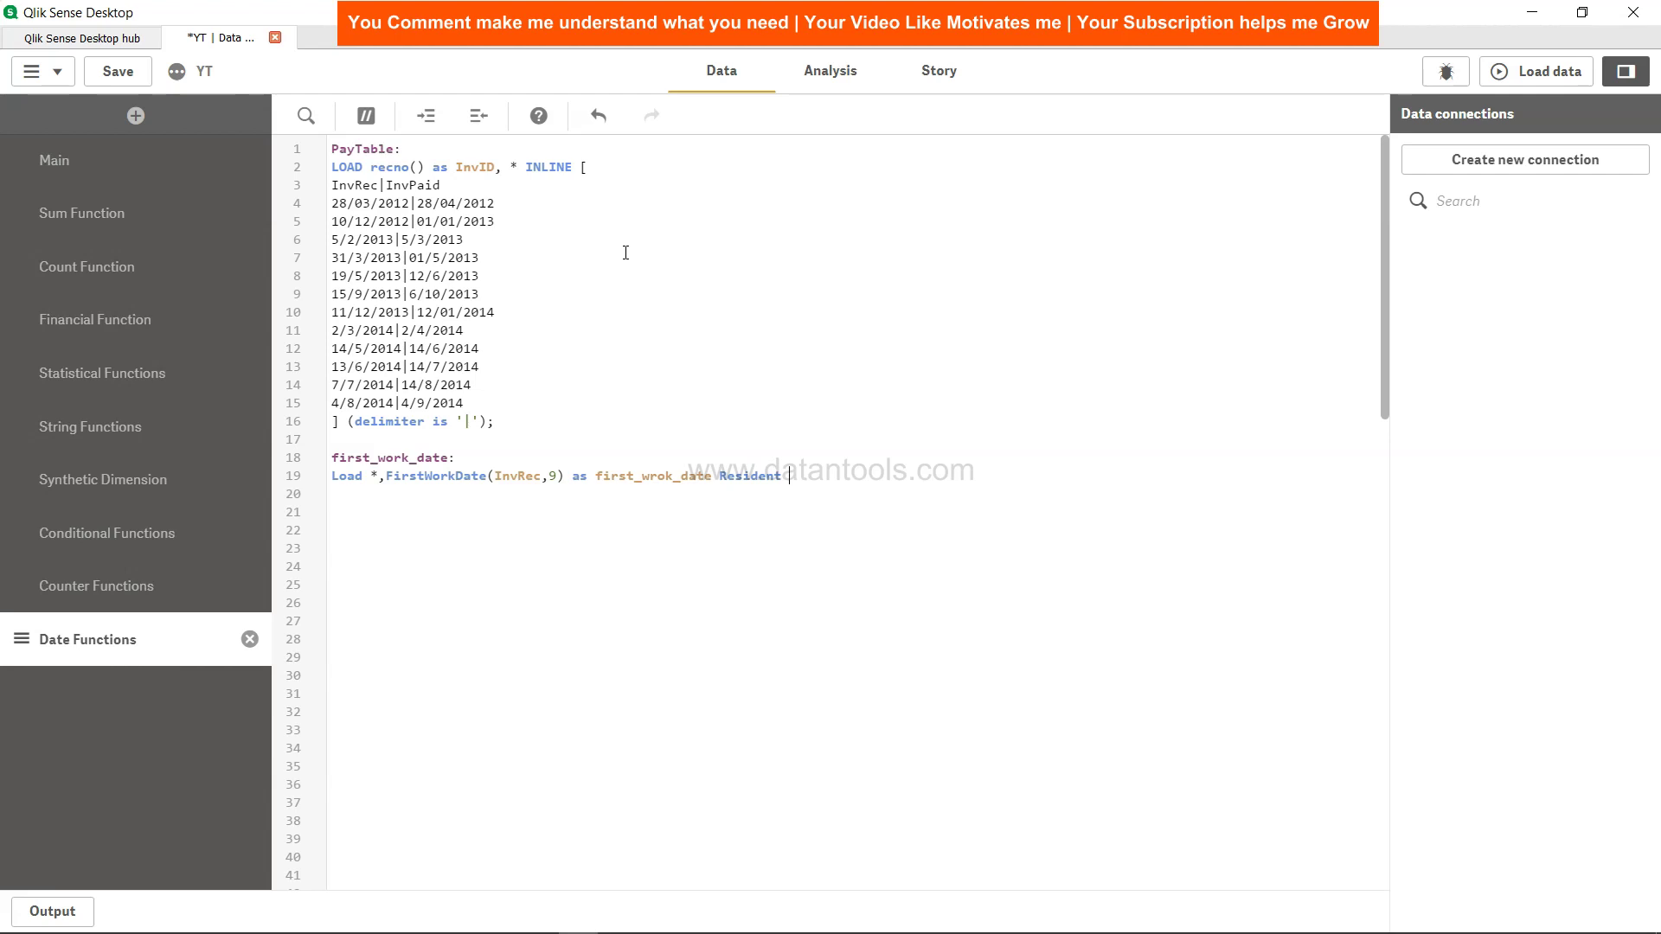
text( PayTa)
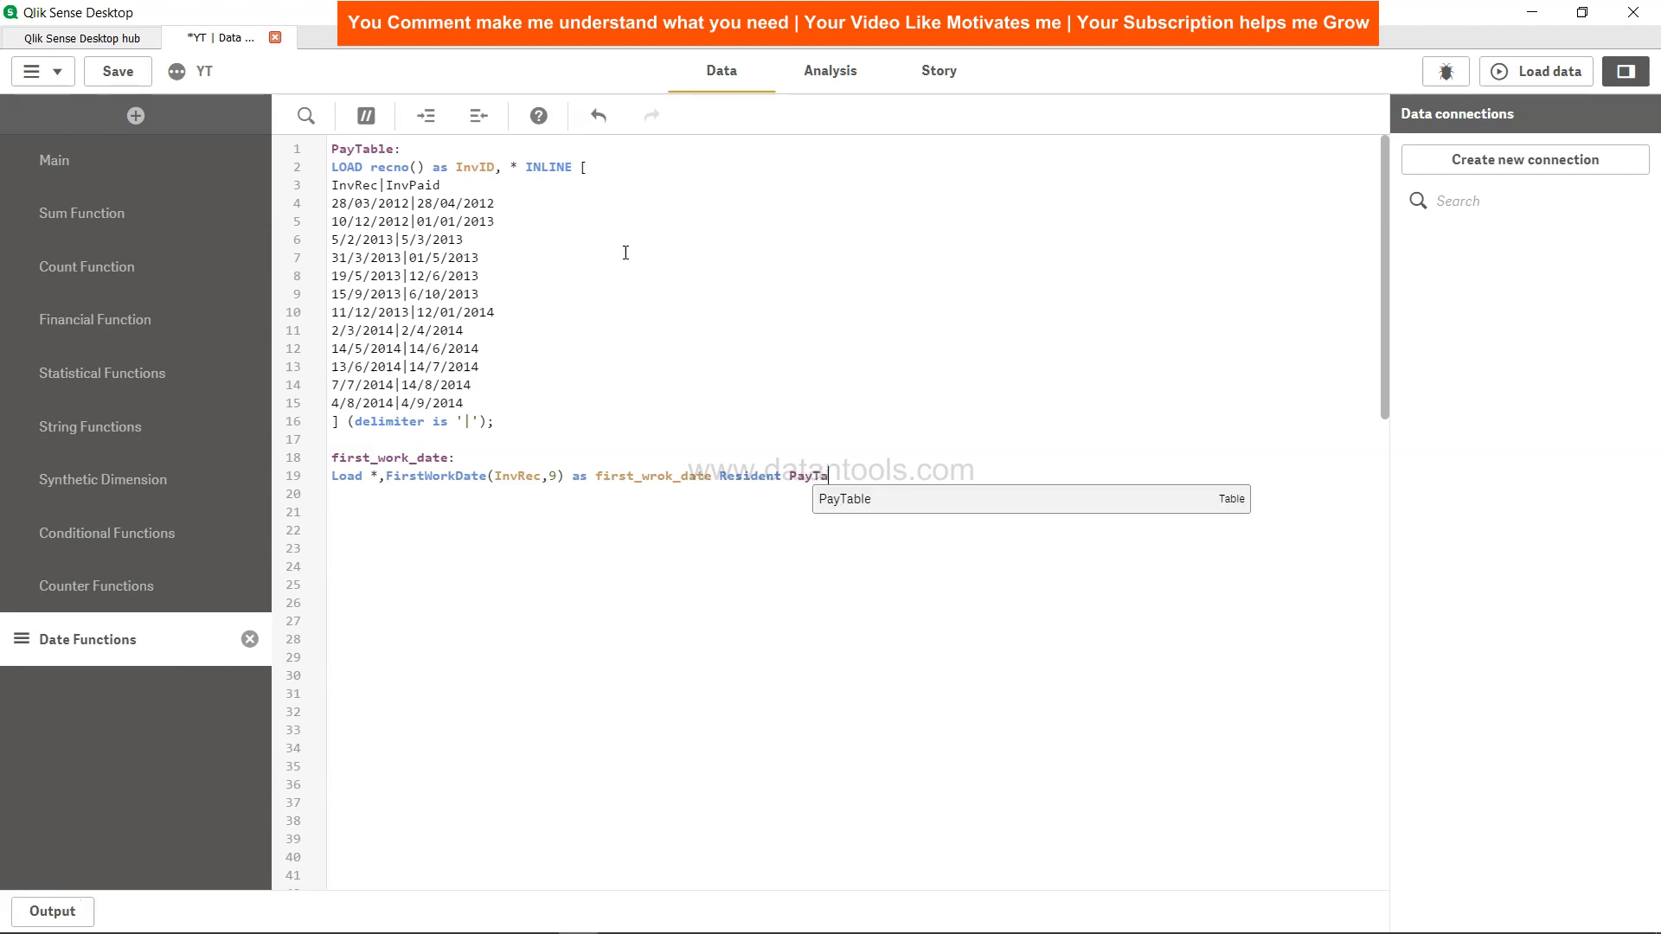
text(ble;)
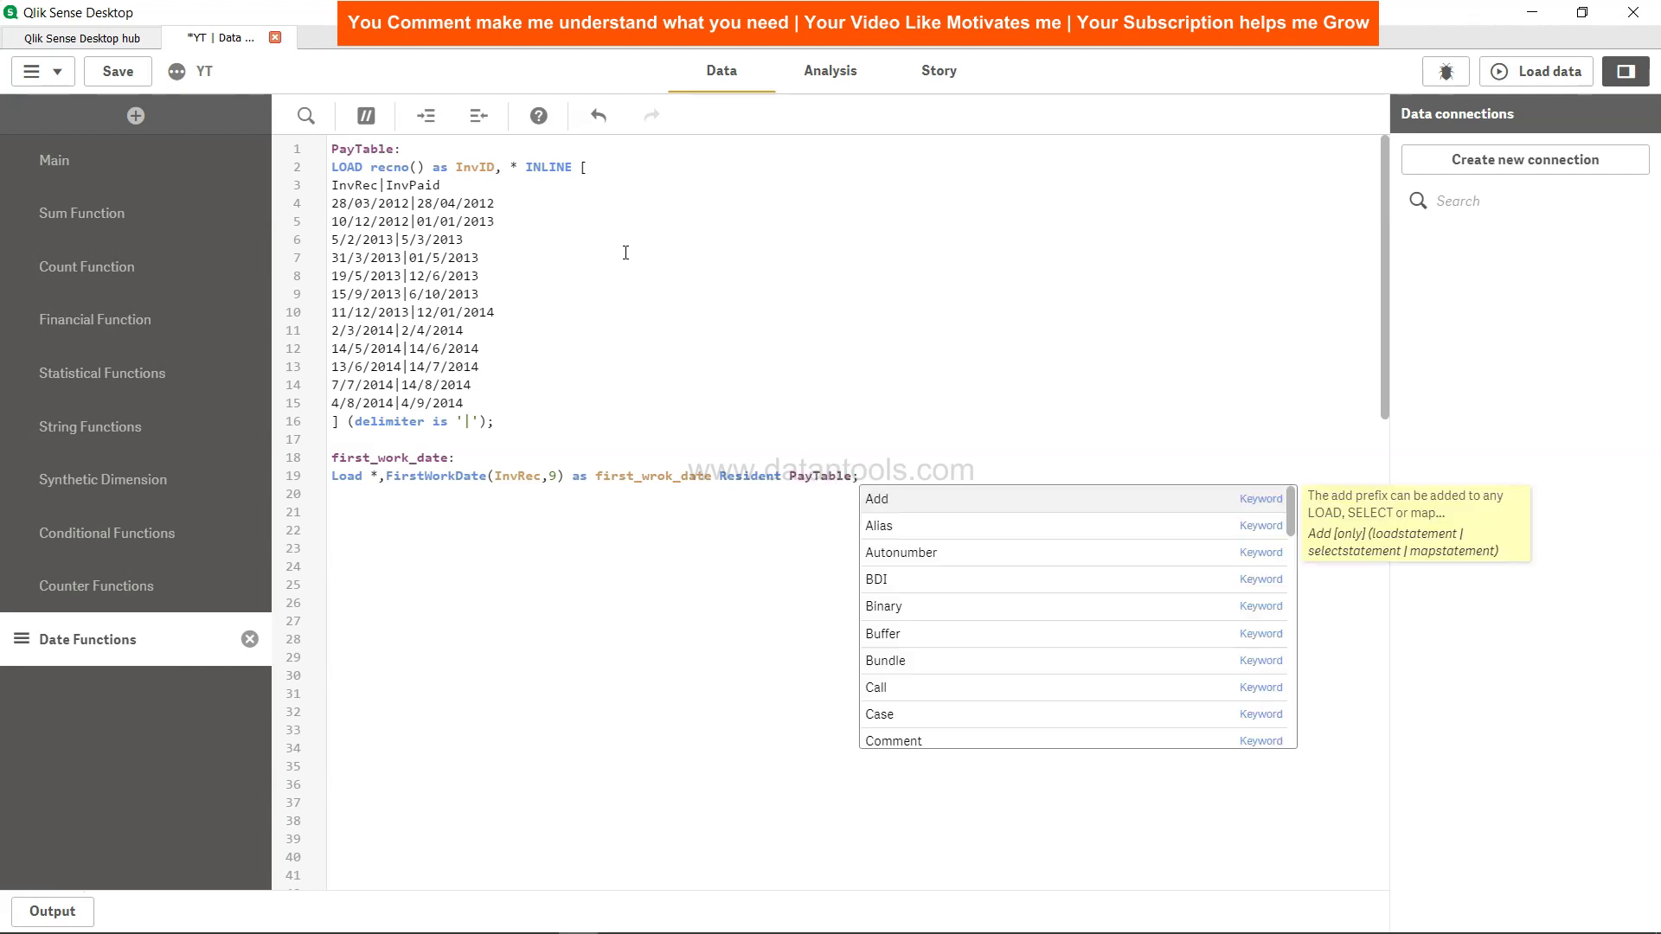
- Add the statement Drop Table PayTable; after the new load
key(Escape)
text(Drop )
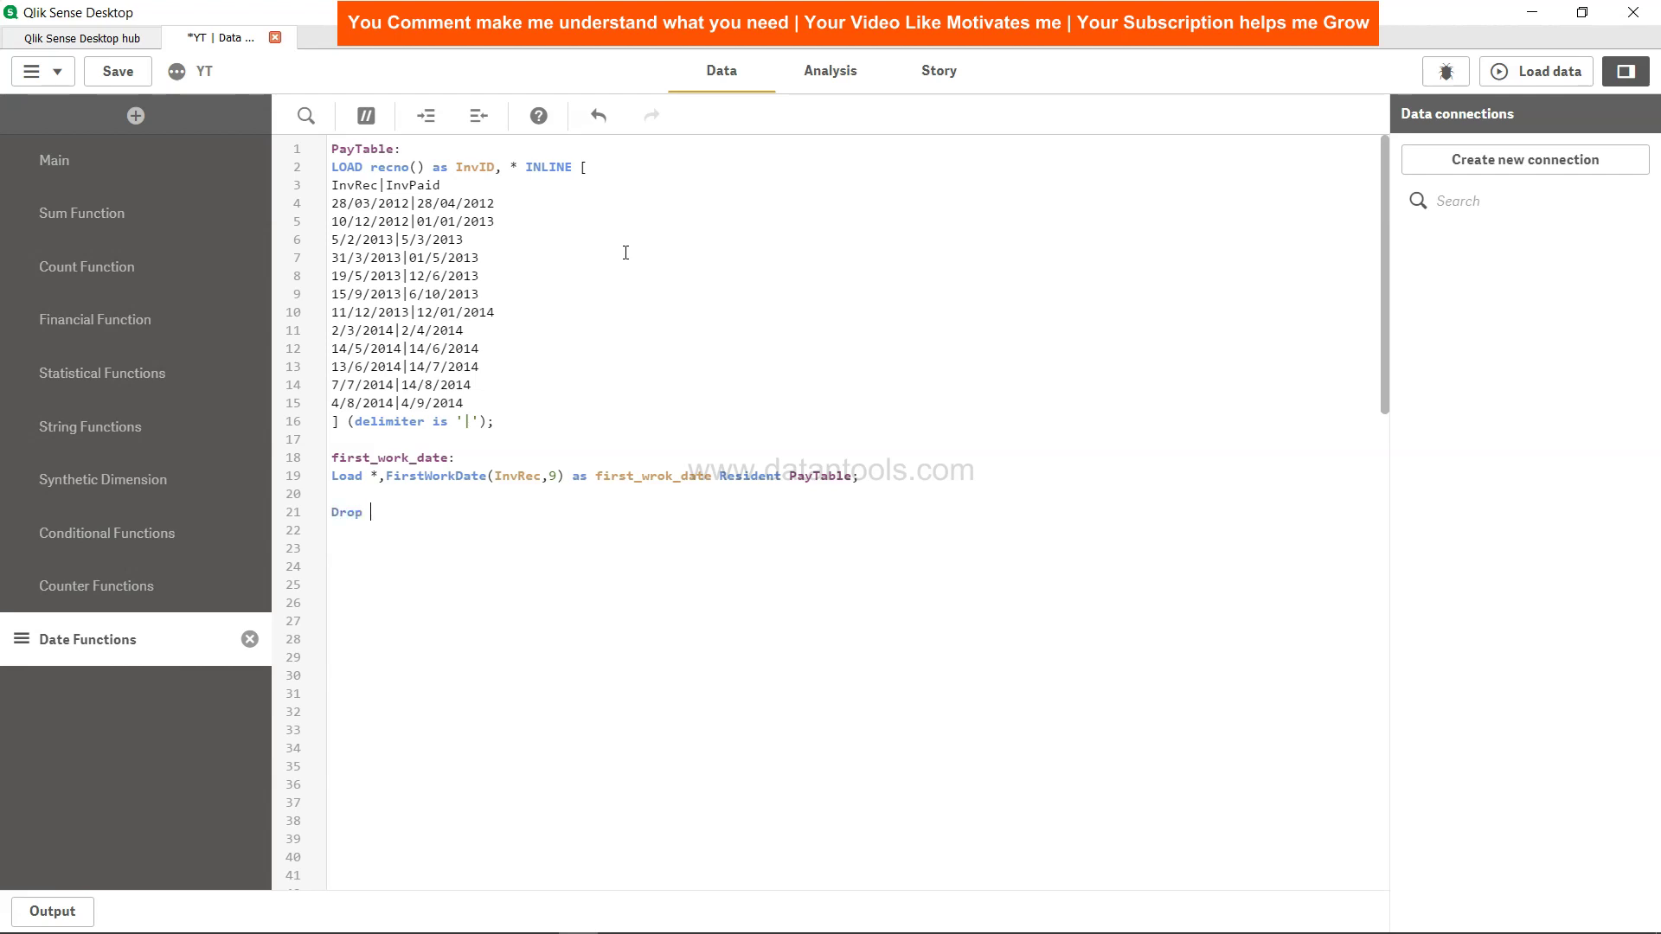
text(Table)
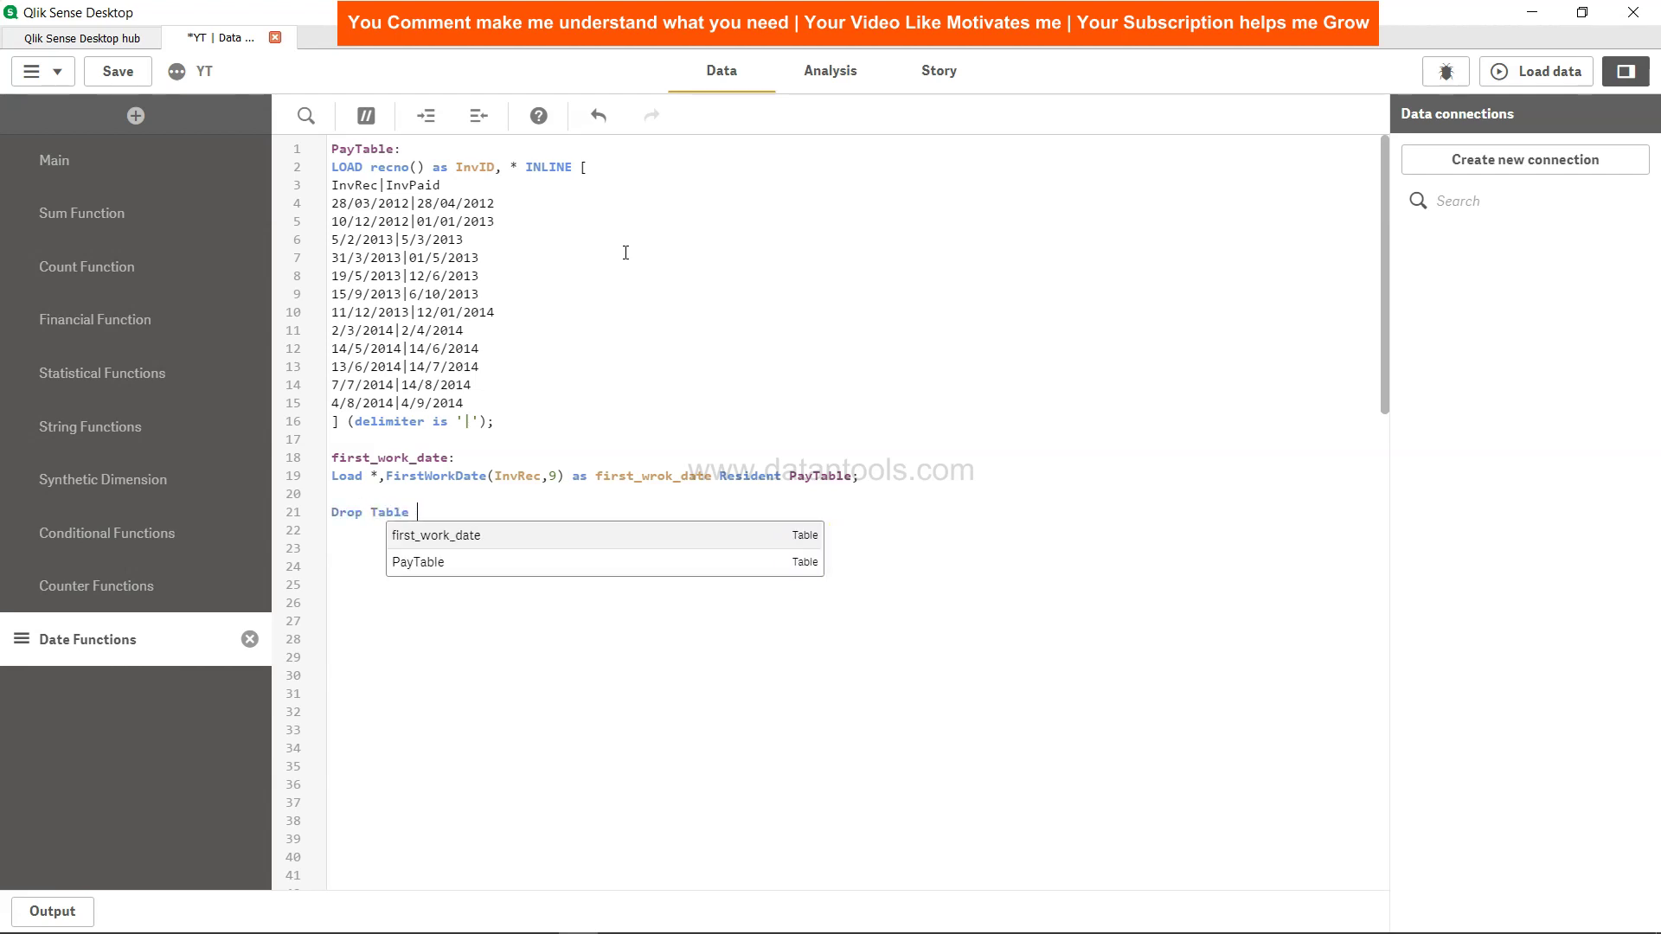
key(Return)
key(BackSpace)
key(BackSpace)
key(BackSpace)
key(BackSpace)
key(BackSpace)
key(BackSpace)
key(BackSpace)
key(BackSpace)
key(BackSpace)
key(BackSpace)
key(BackSpace)
key(BackSpace)
key(BackSpace)
key(BackSpace)
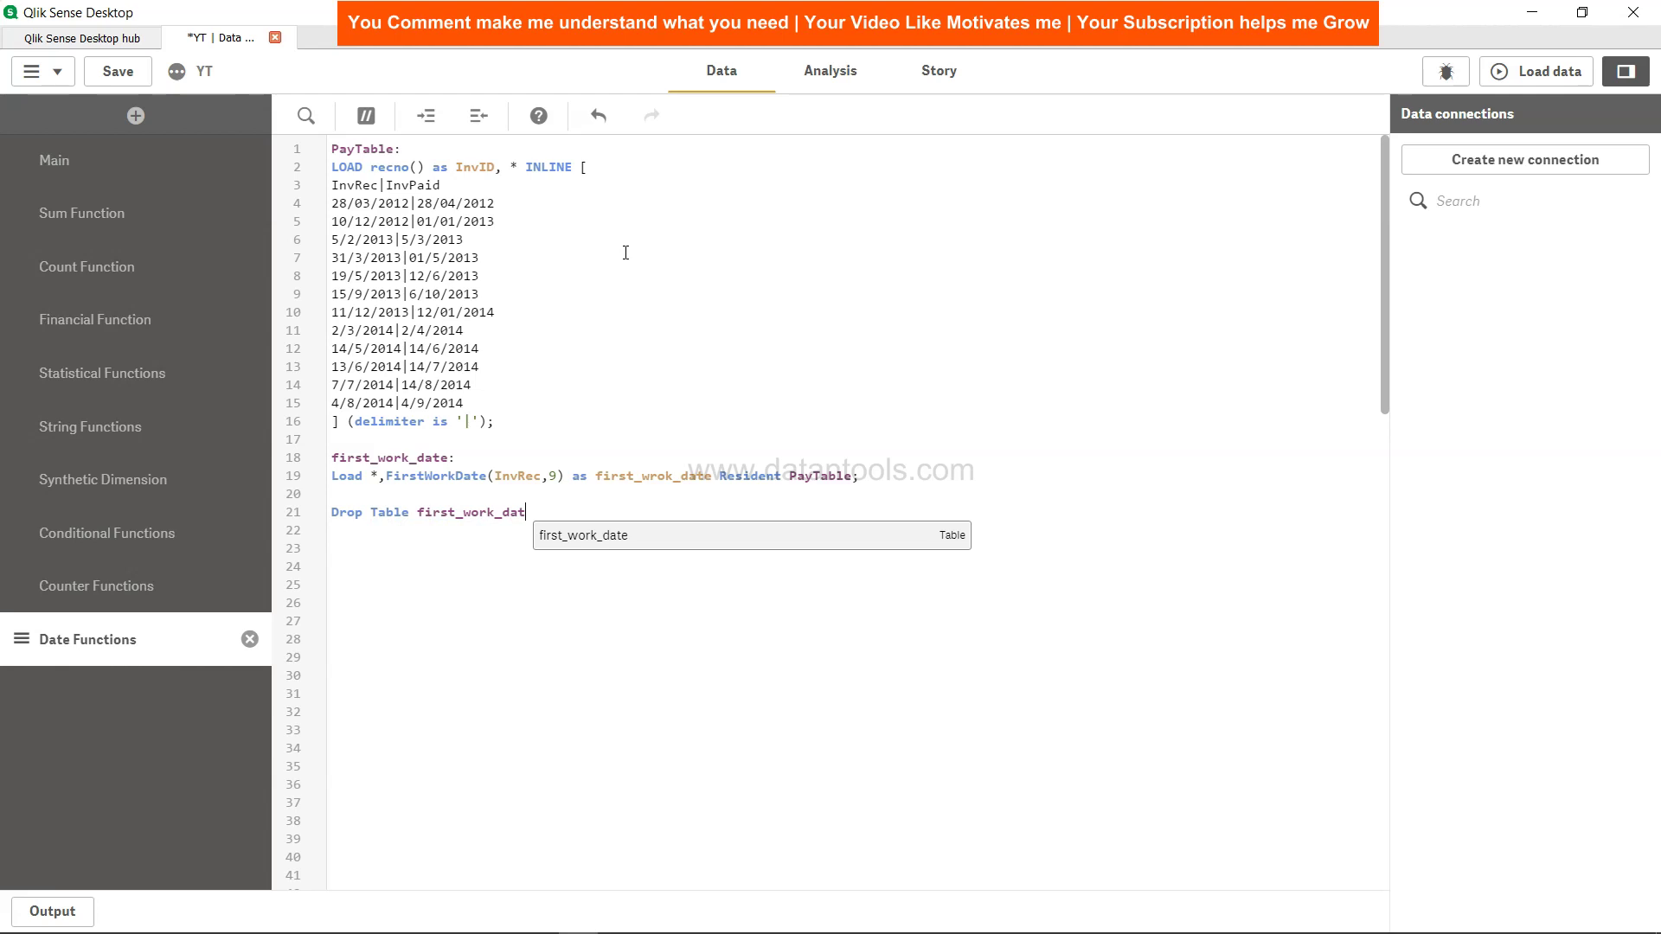
key(BackSpace)
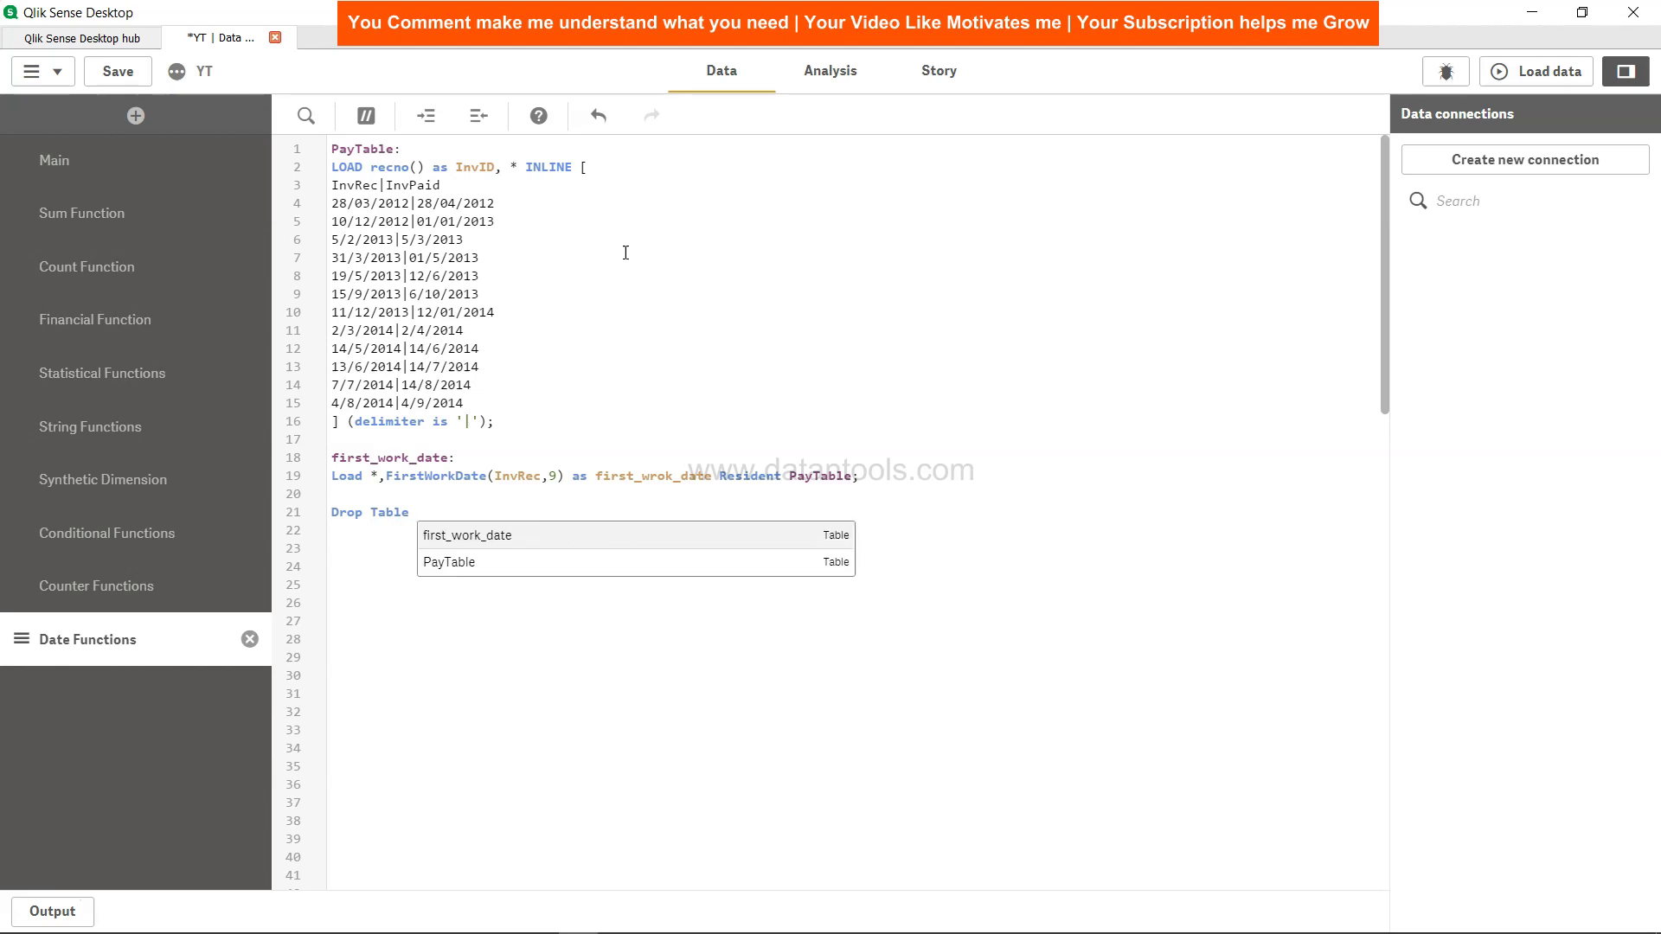
key(Down)
key(Return)
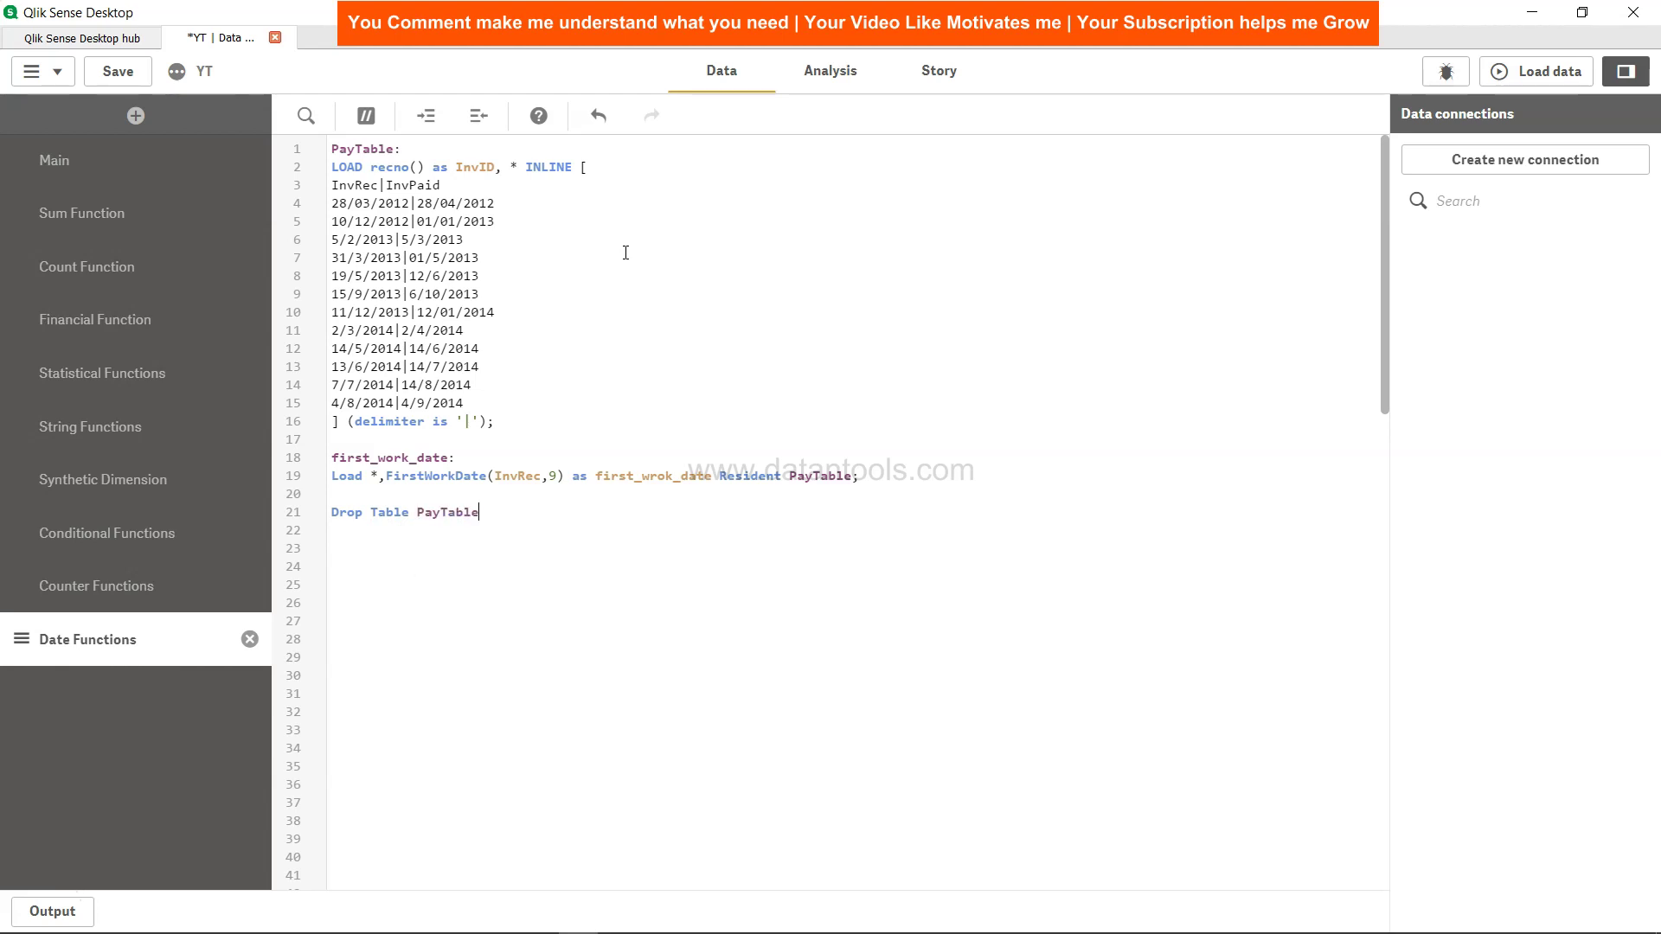
text(;)
- Save the script and reload the data
click(131, 78)
click(1516, 73)
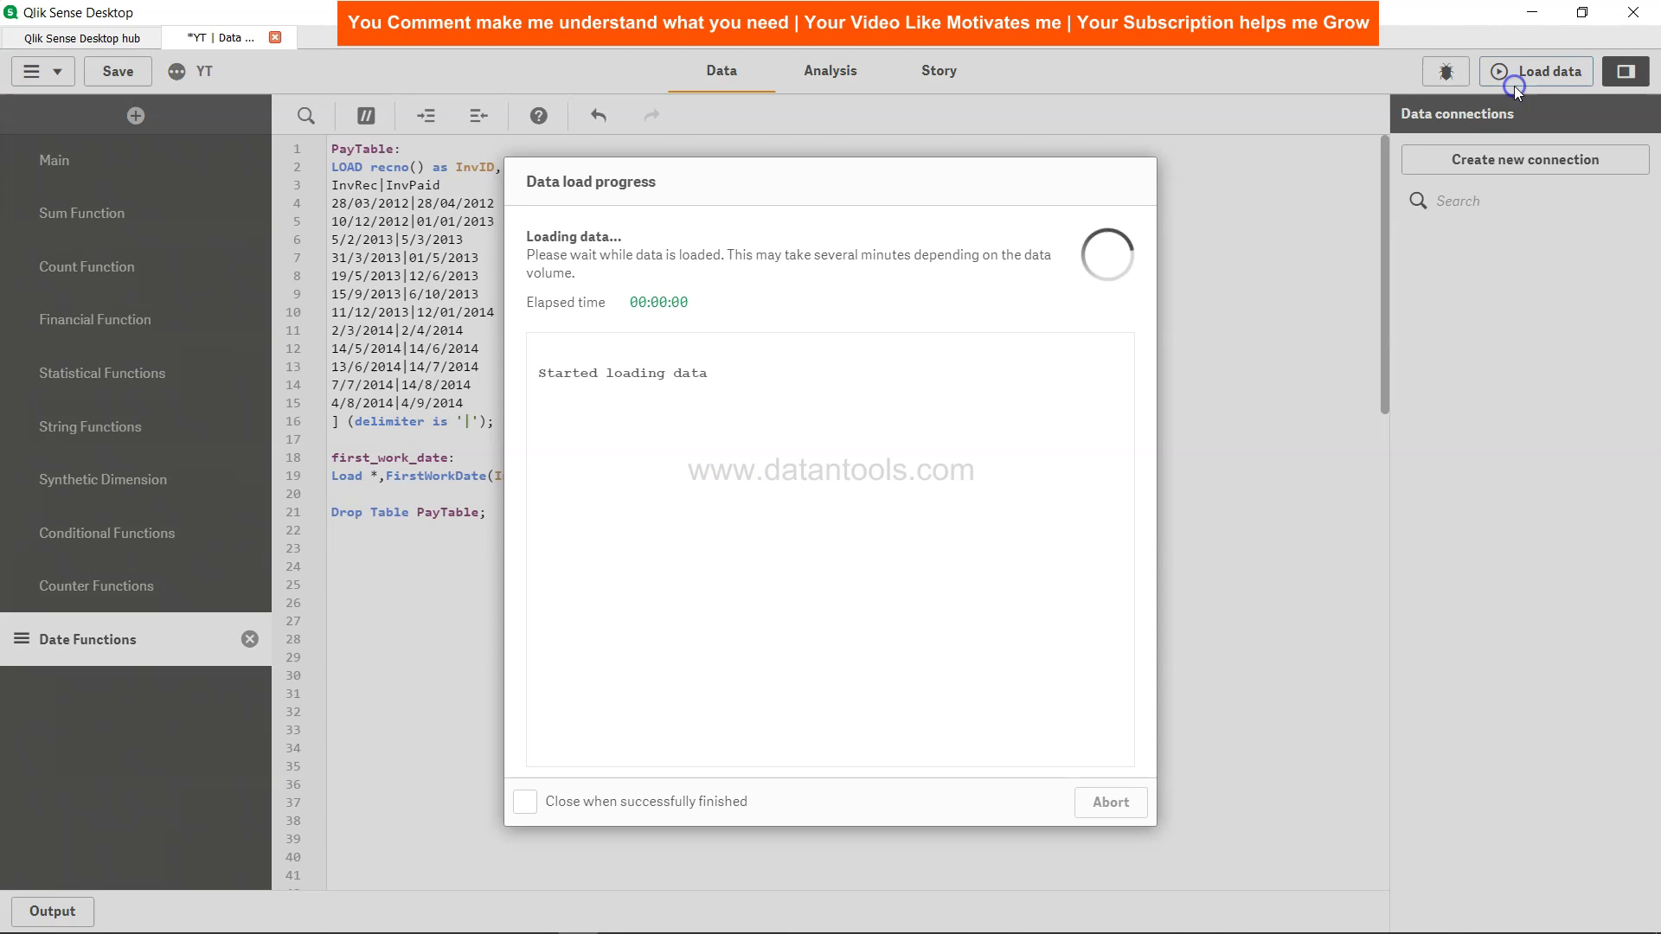
click(1111, 802)
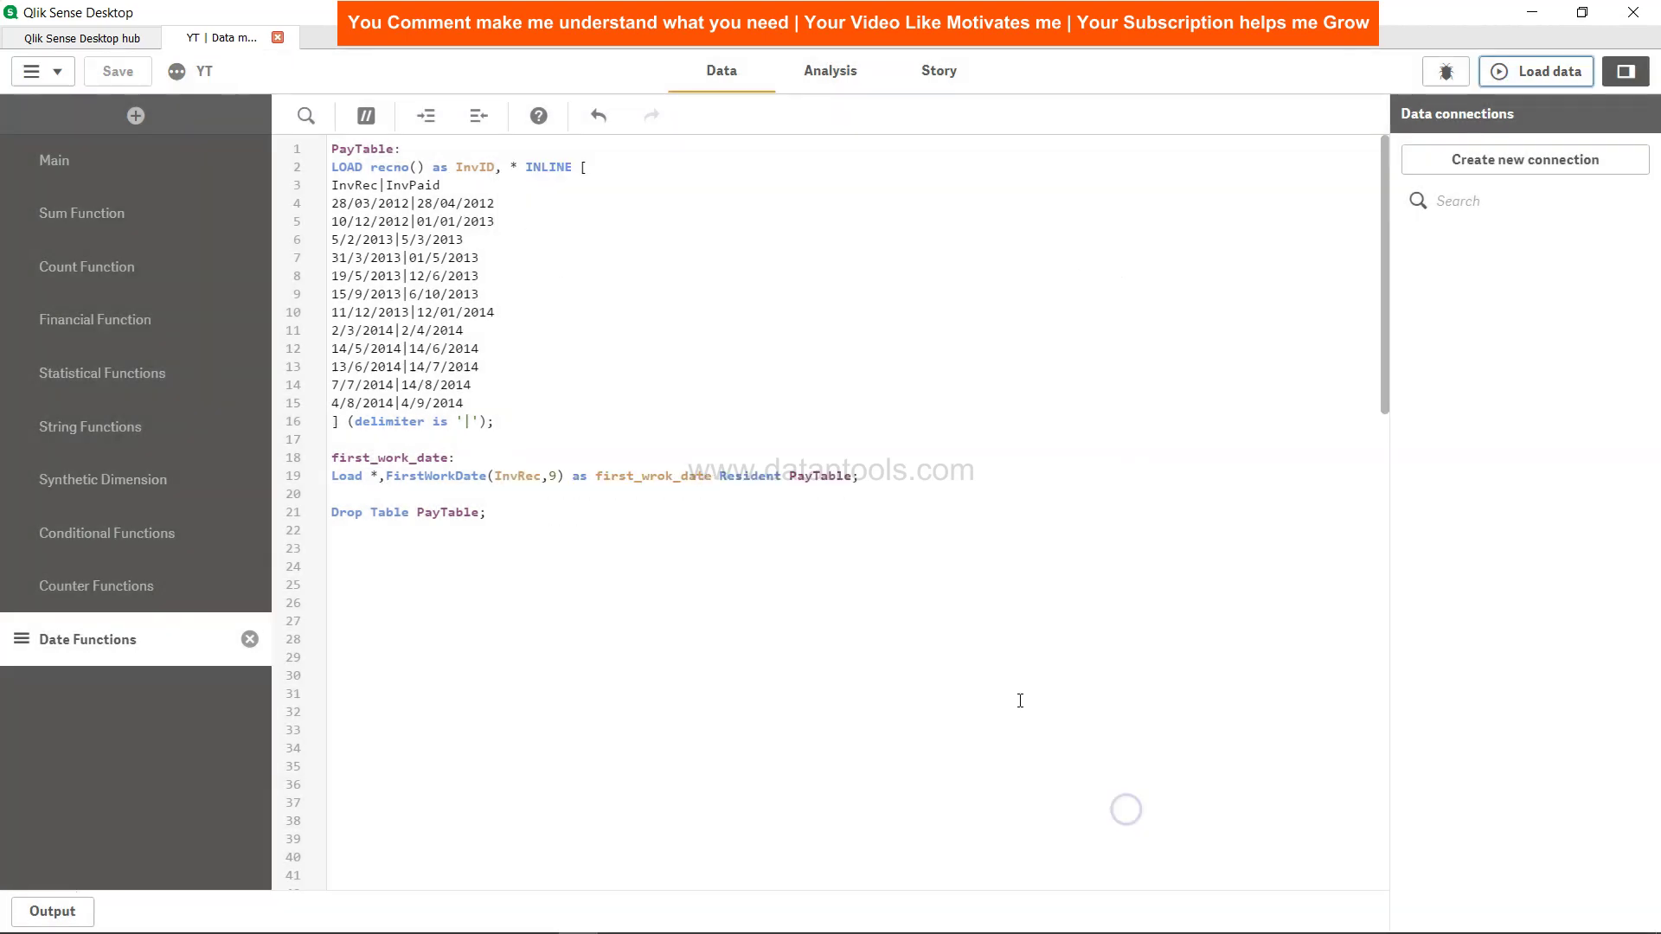
- Place a new table on the Time Extraction sheet with InvRec as its first dimension
click(810, 79)
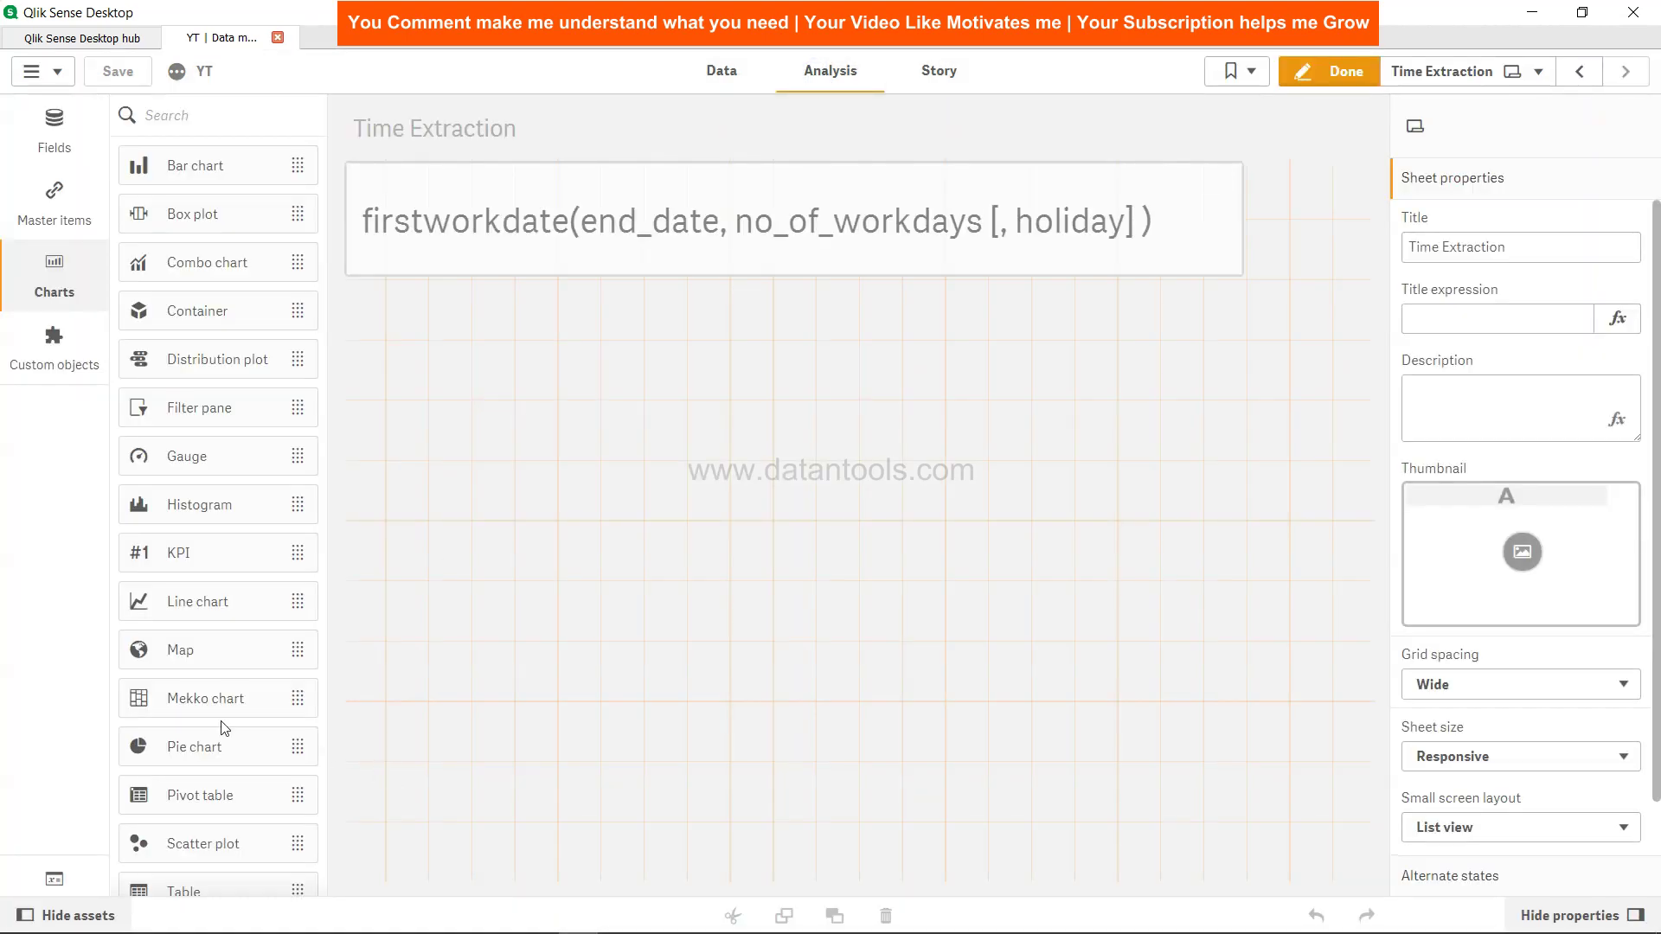
scroll(208, 726, down, 2)
drag(211, 730, 492, 400)
click(610, 413)
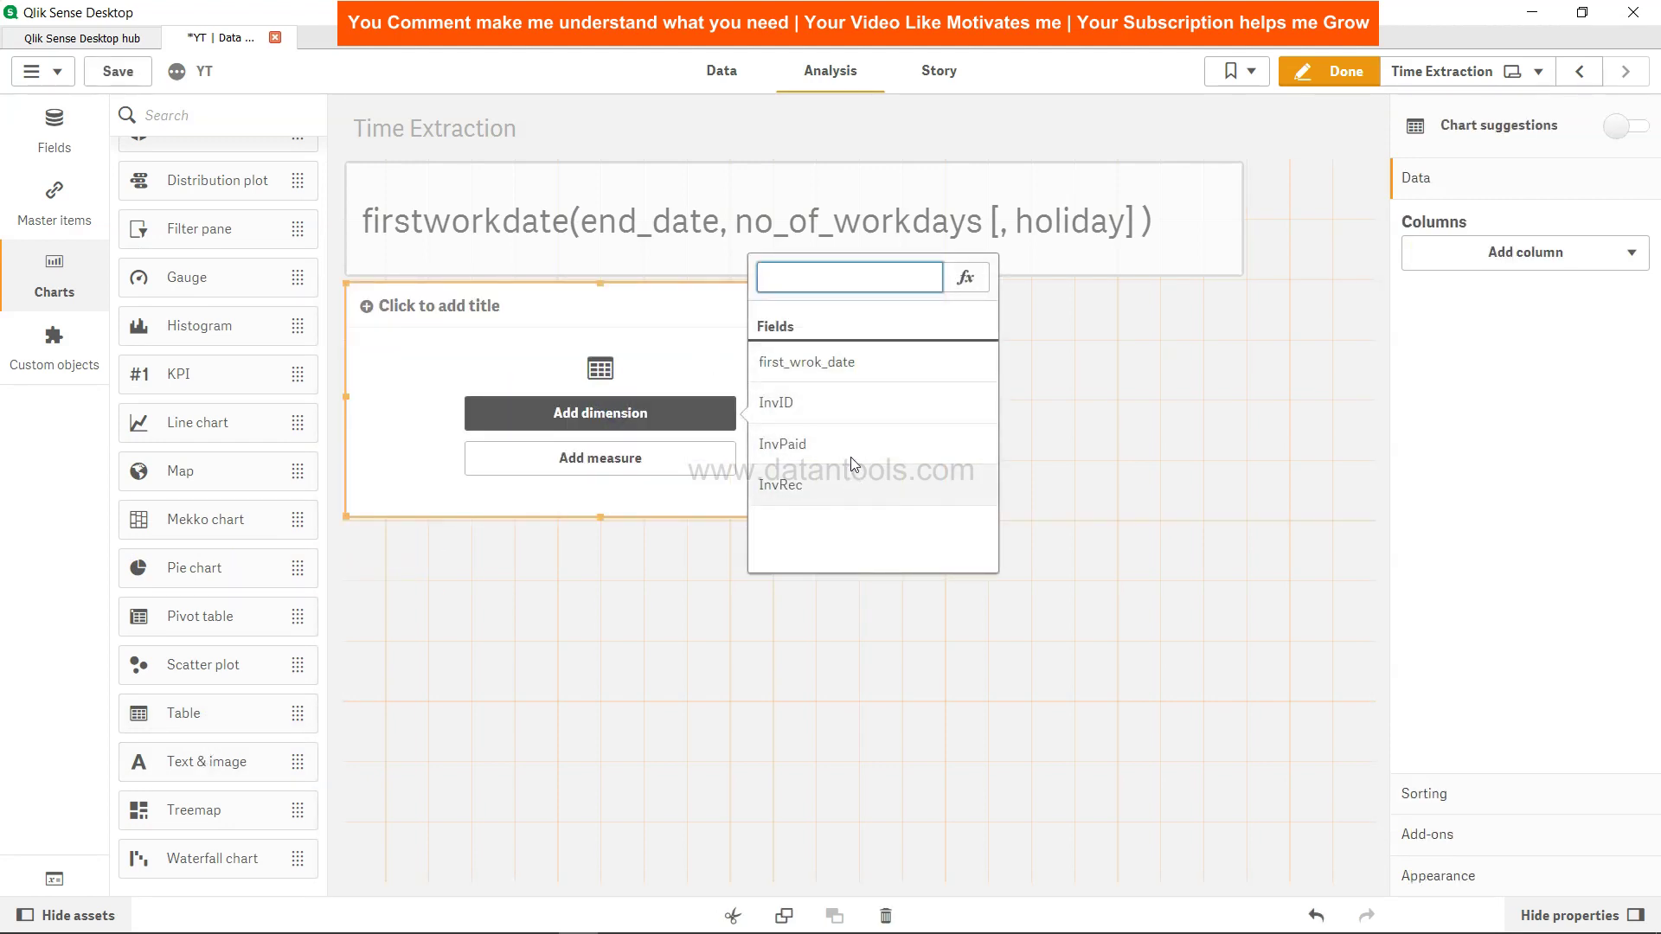
click(852, 487)
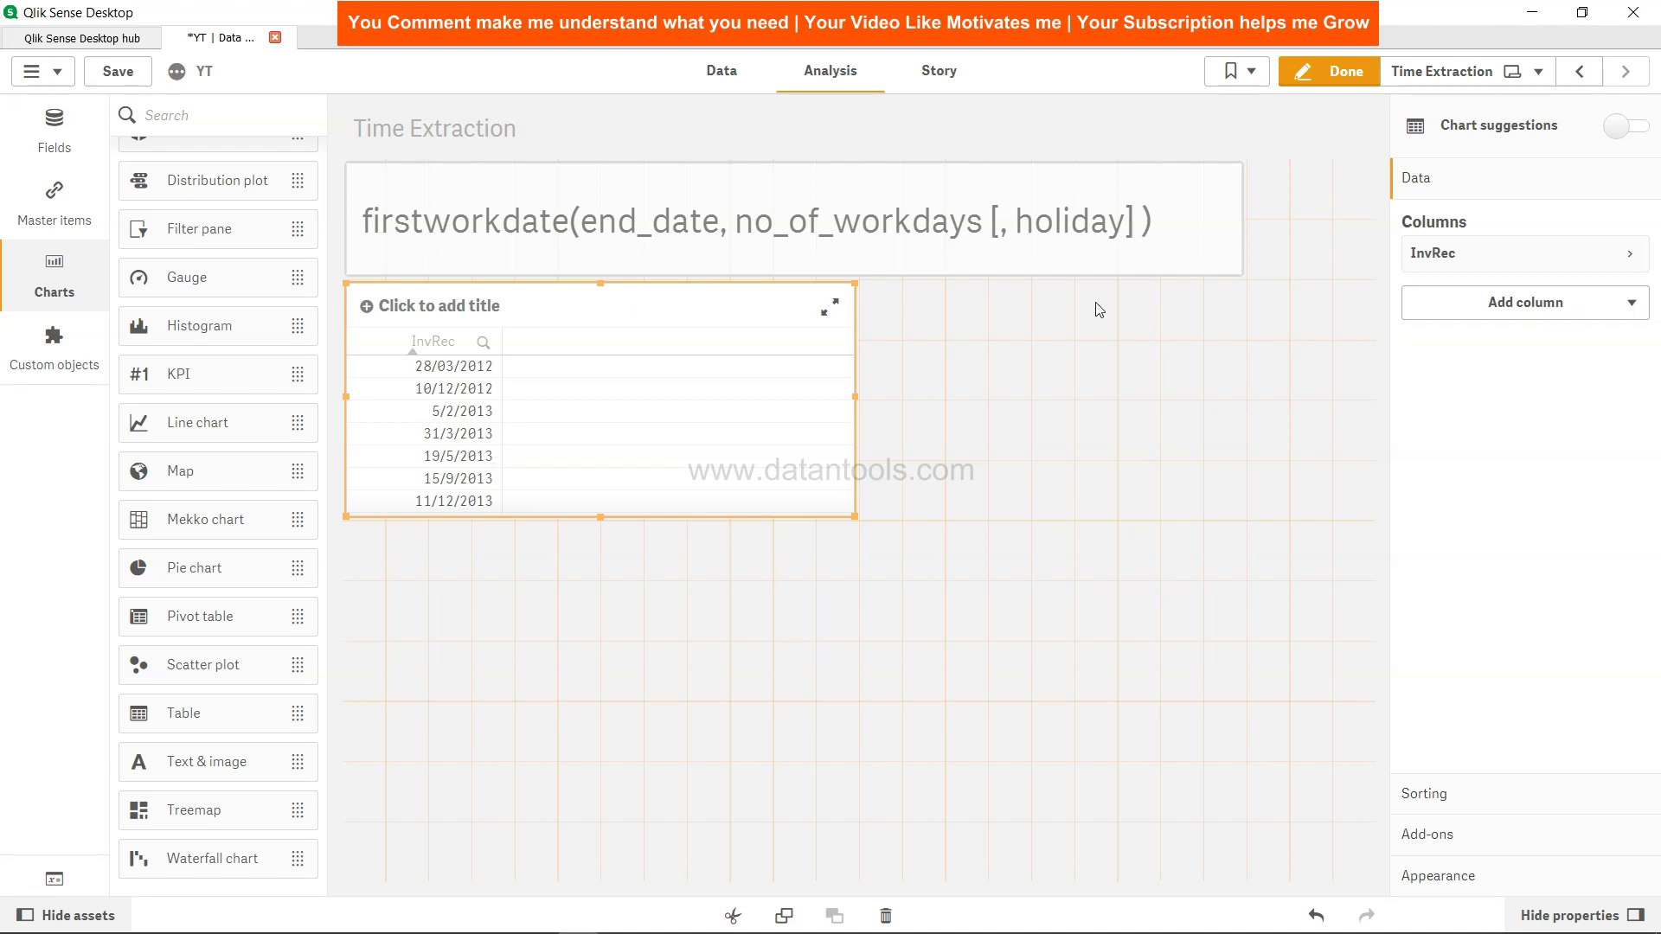
- Add first_wrok_date as a second dimension column and enlarge the table to show all rows
click(1505, 305)
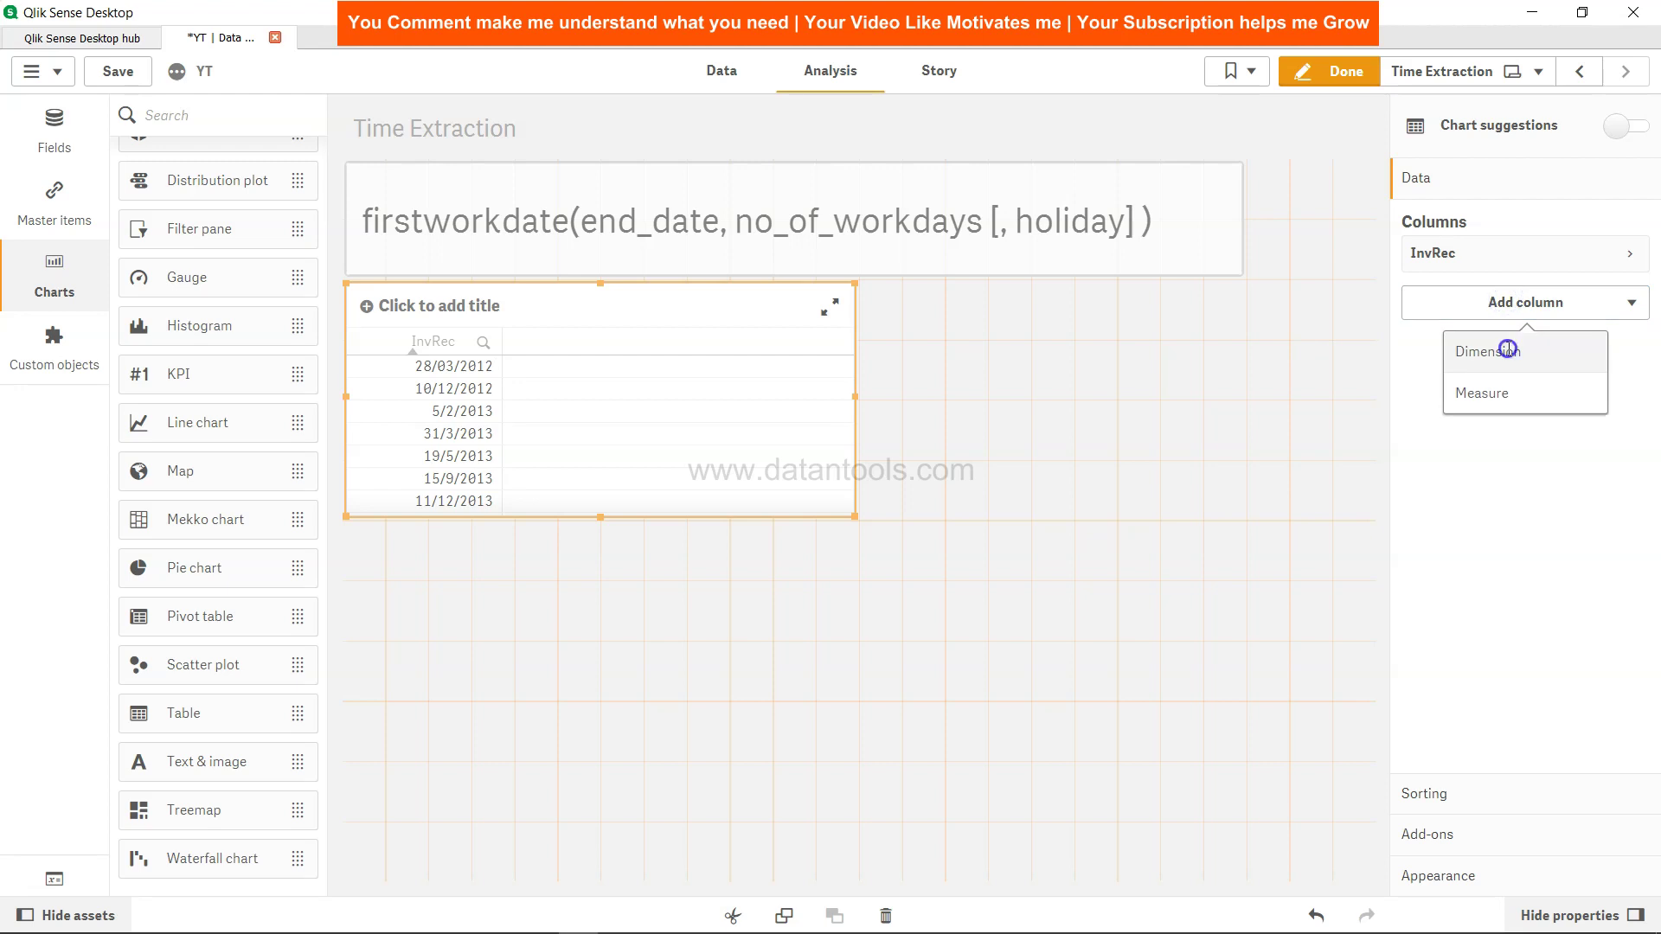
click(1507, 349)
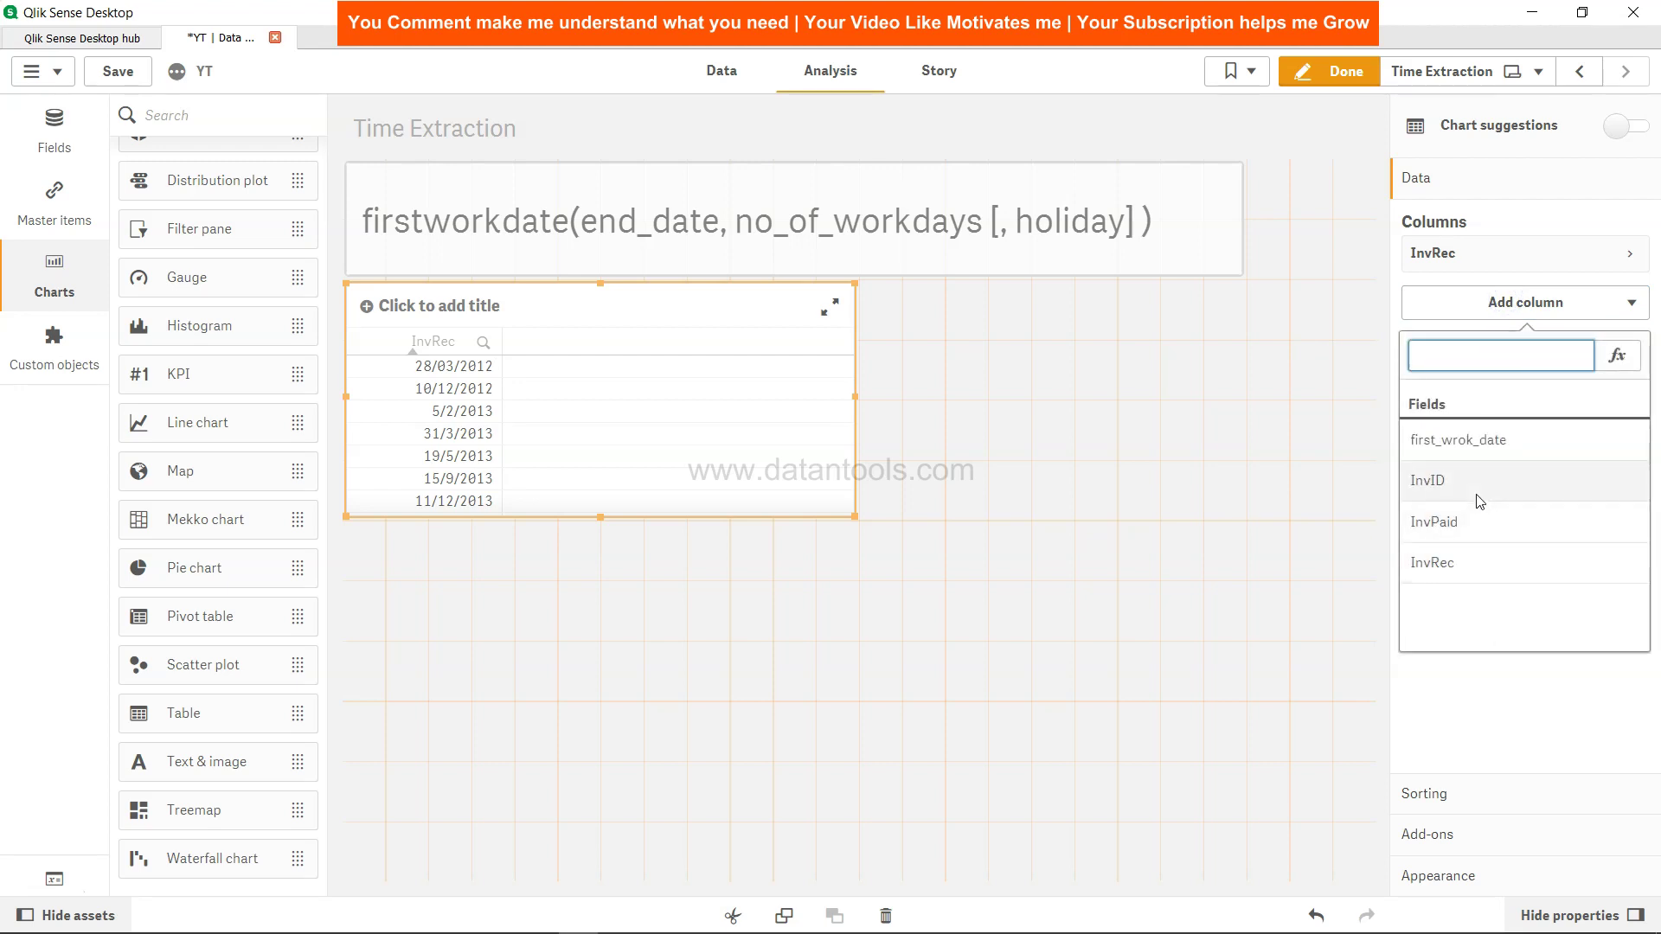
click(1481, 441)
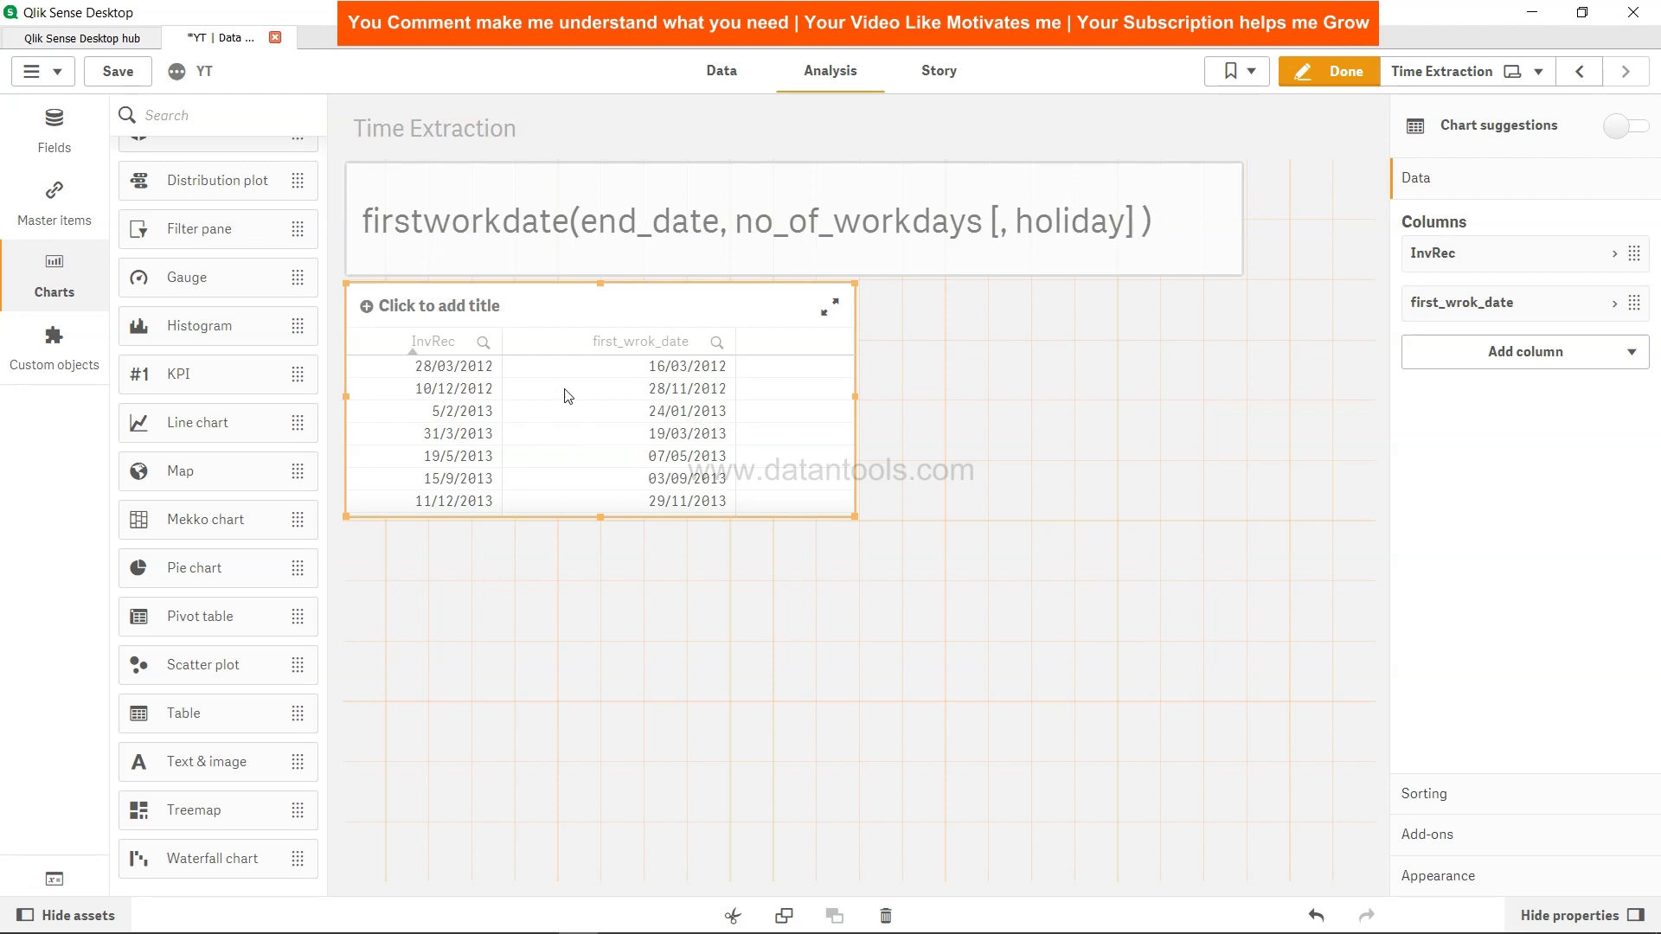
drag(597, 517, 617, 718)
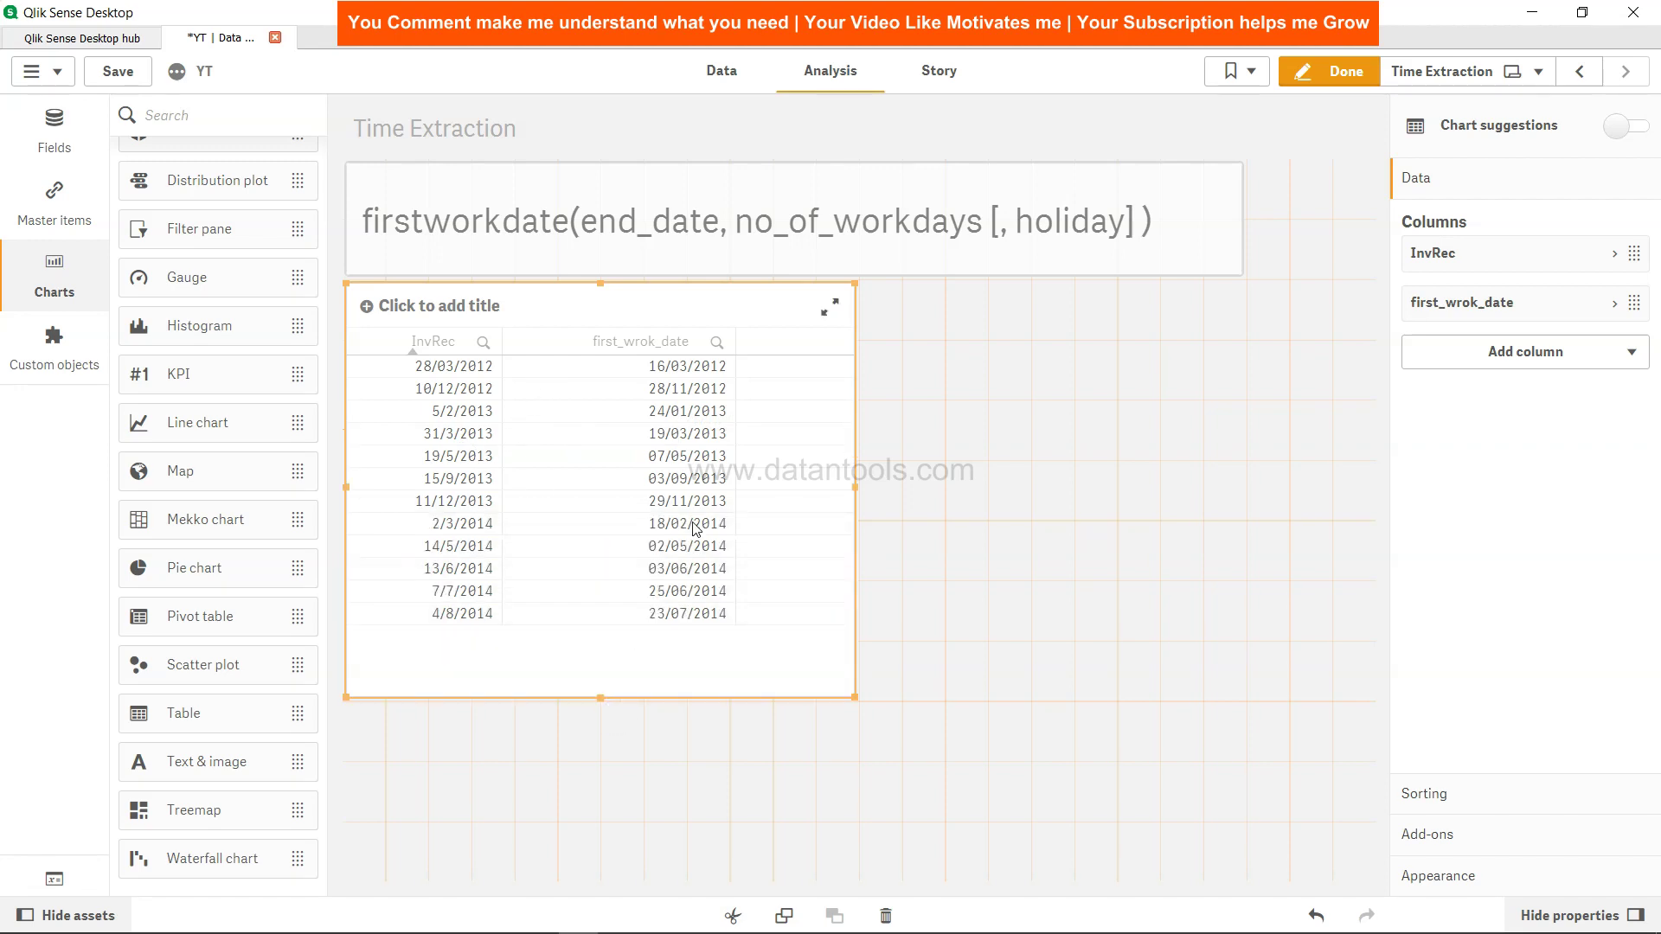
- Add a measure column with the expression FirstWorkDate(InvRec,9) to the table
click(1544, 357)
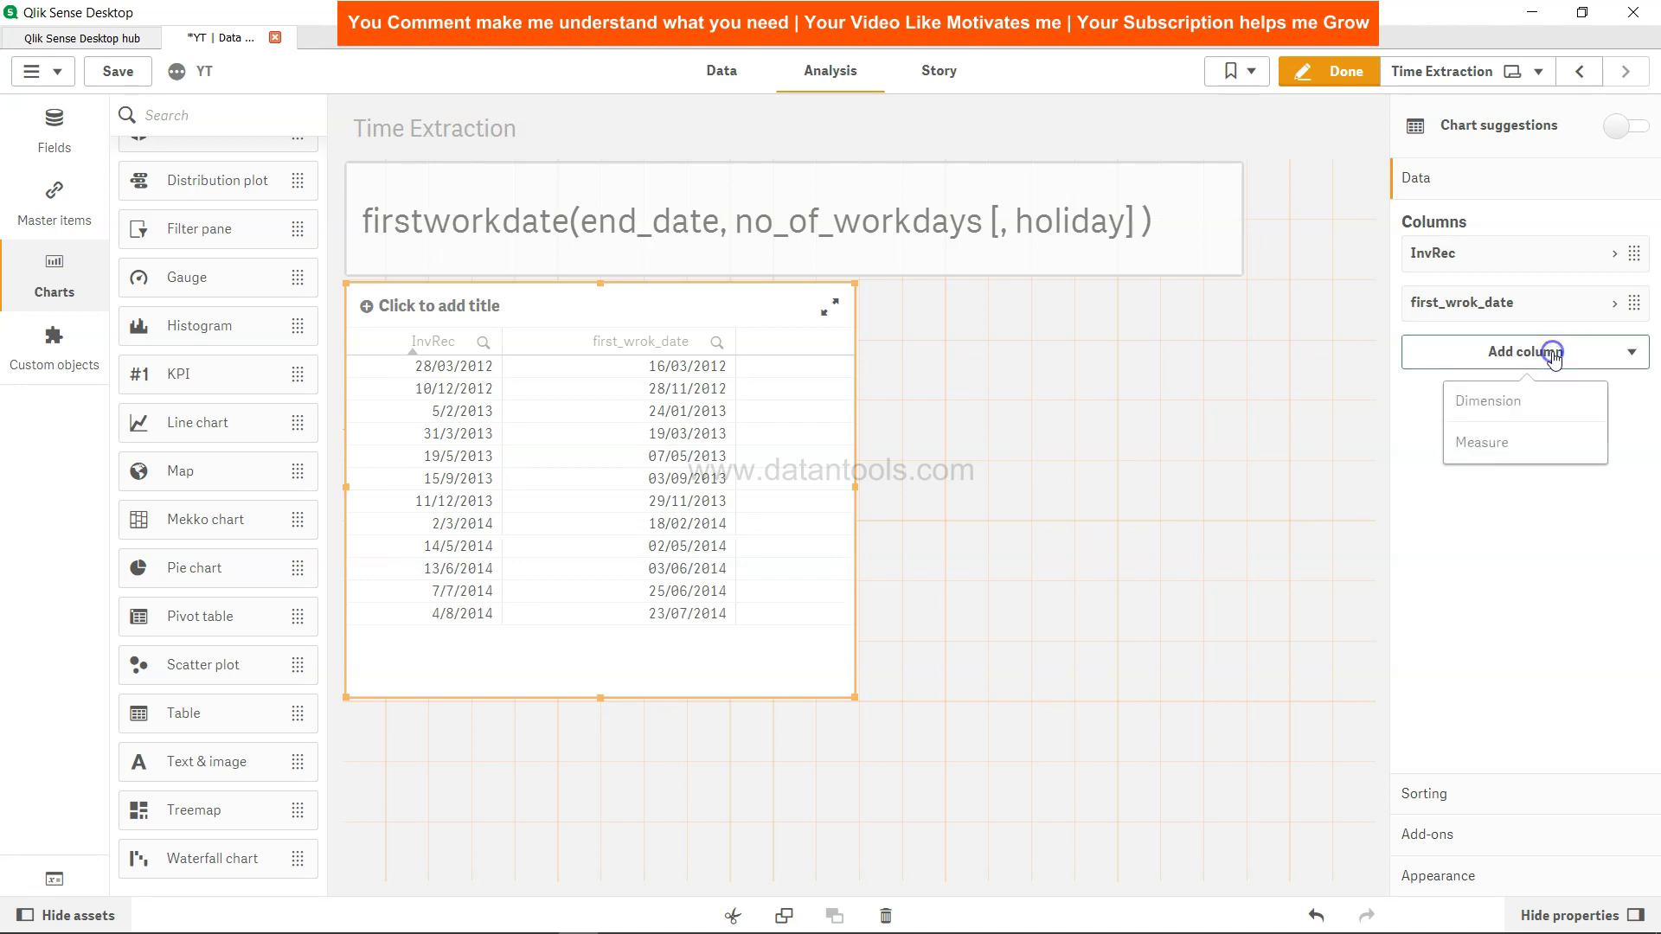
click(1533, 440)
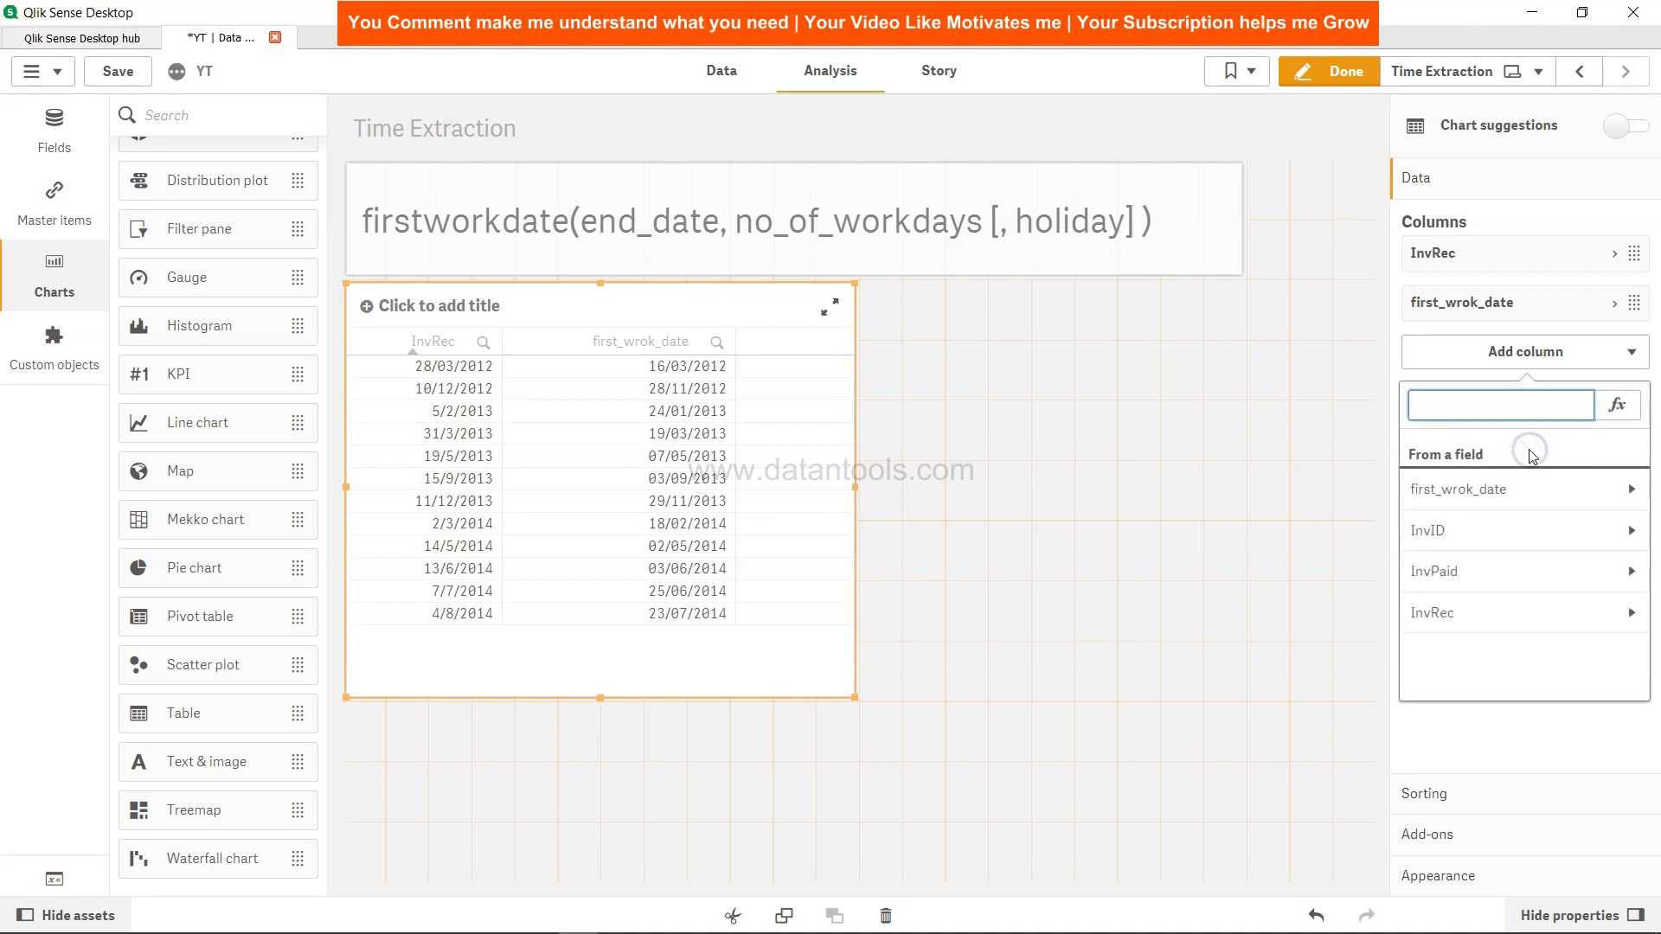
click(1616, 405)
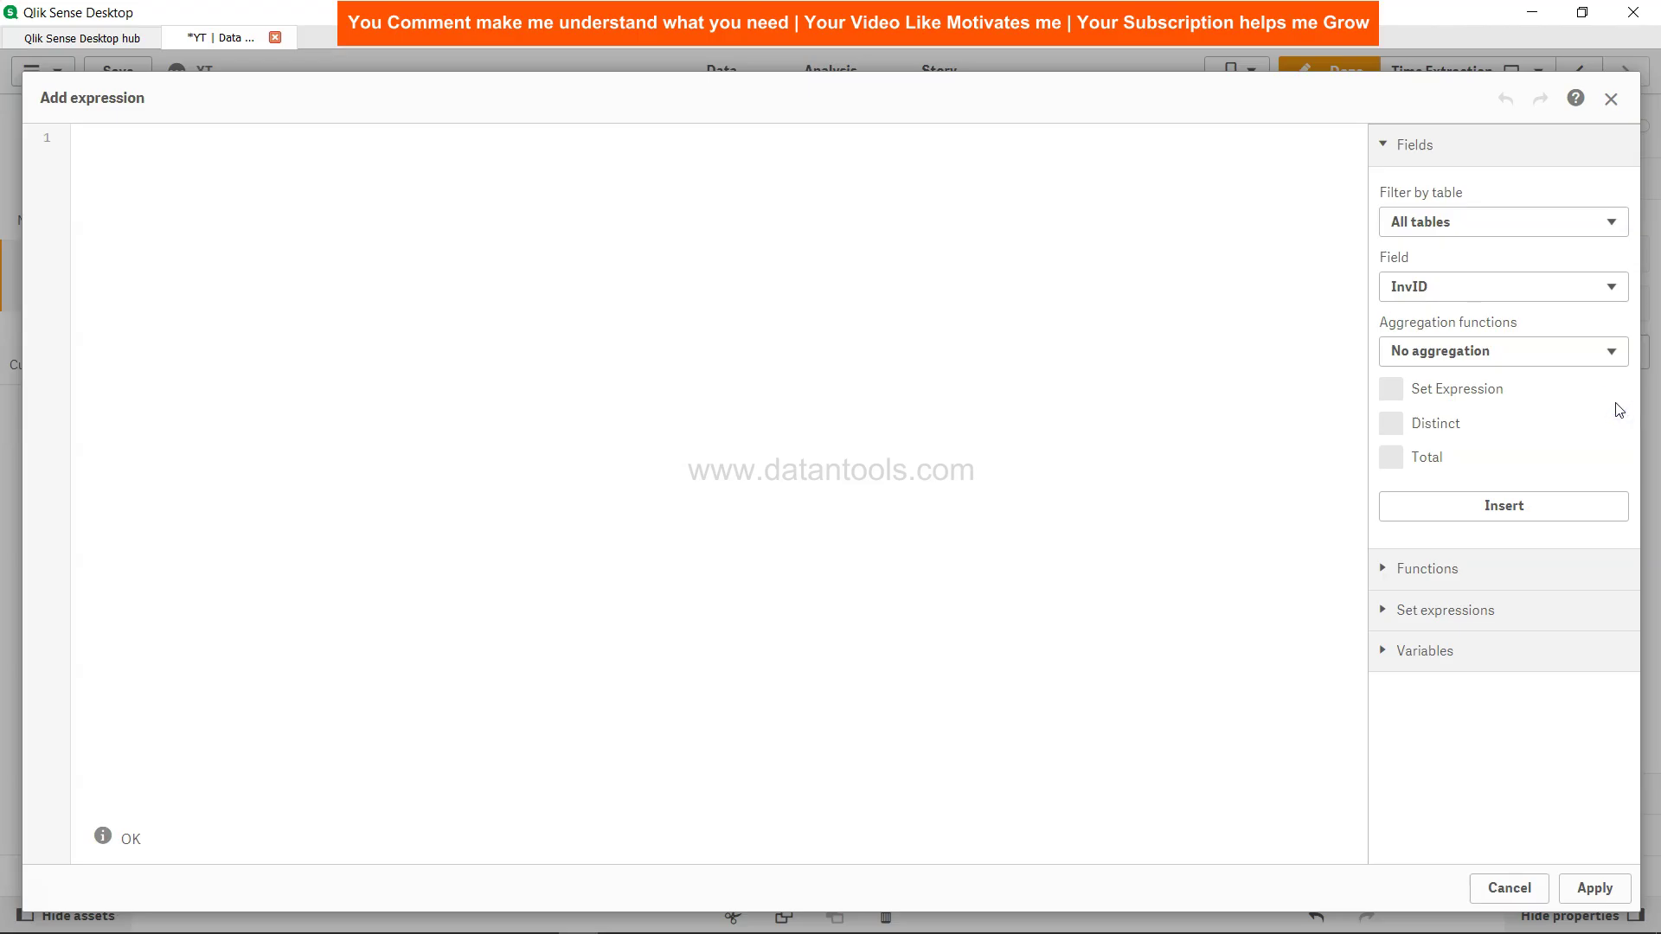
text(FirstWorkDate)
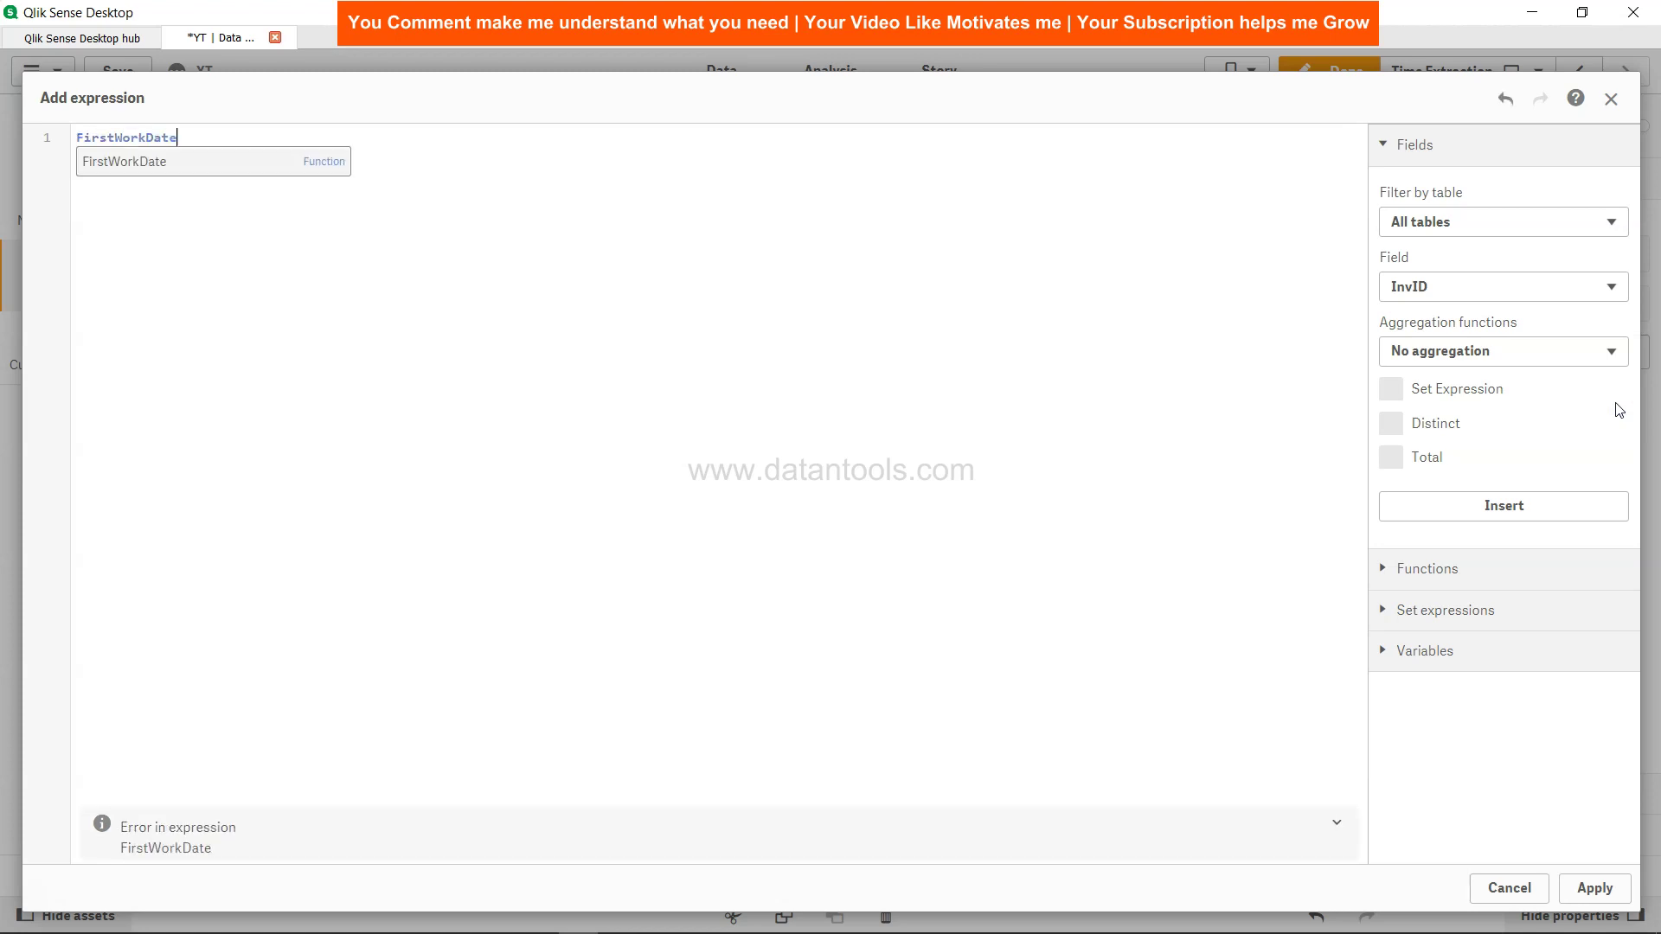
key(Escape)
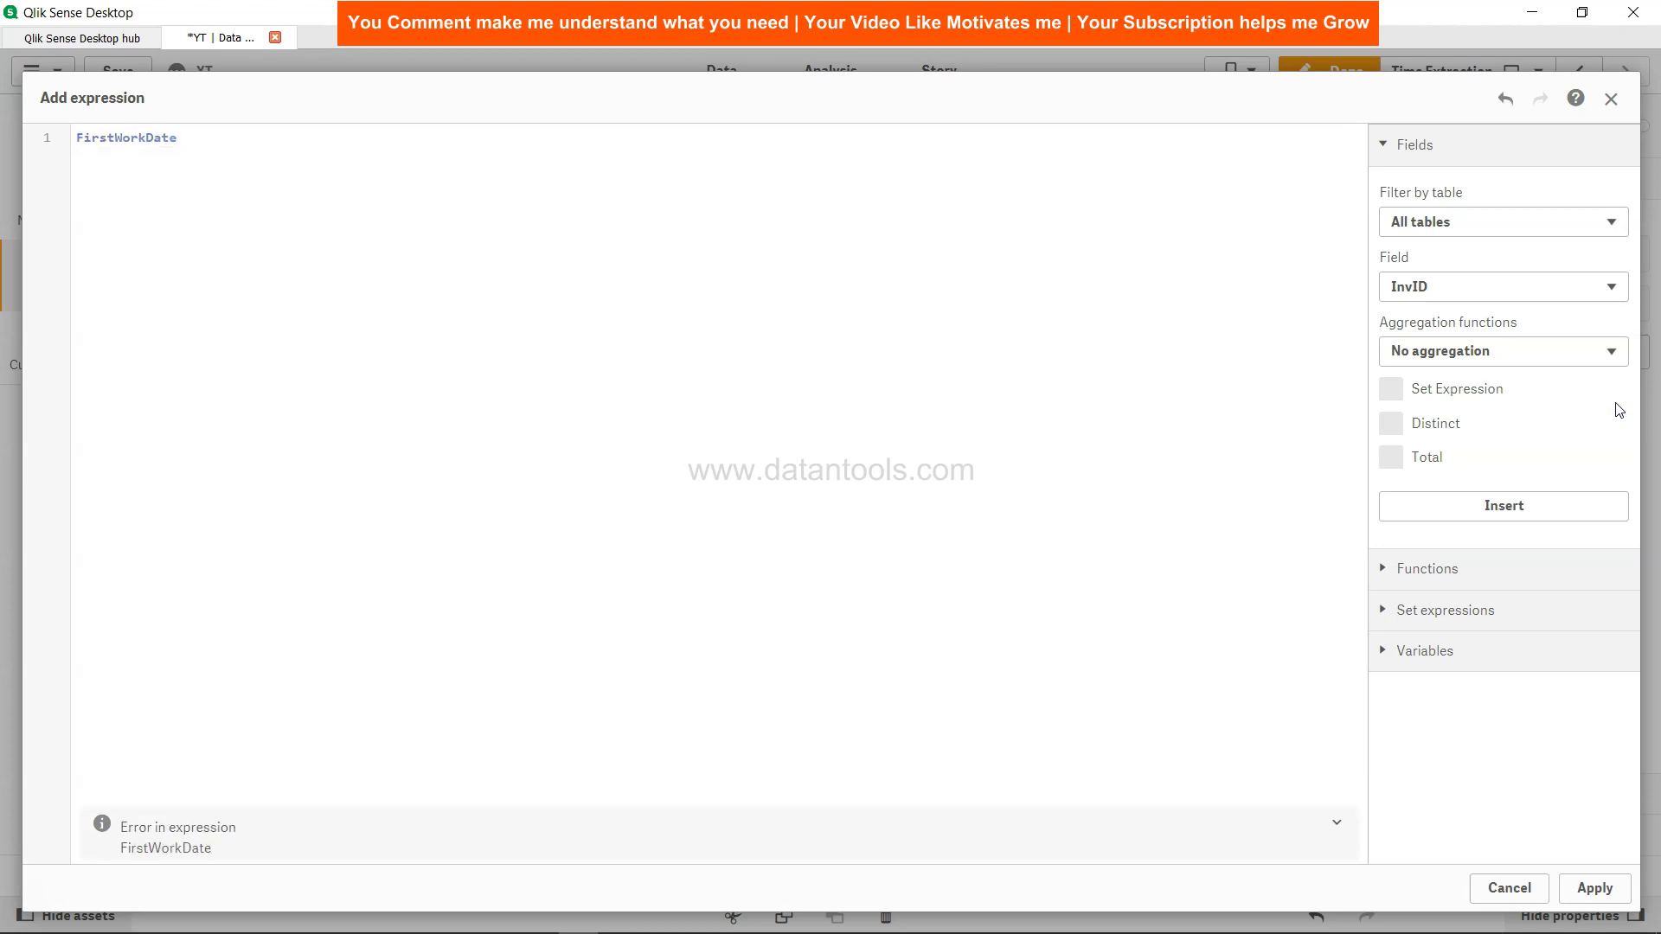
text((Inv)
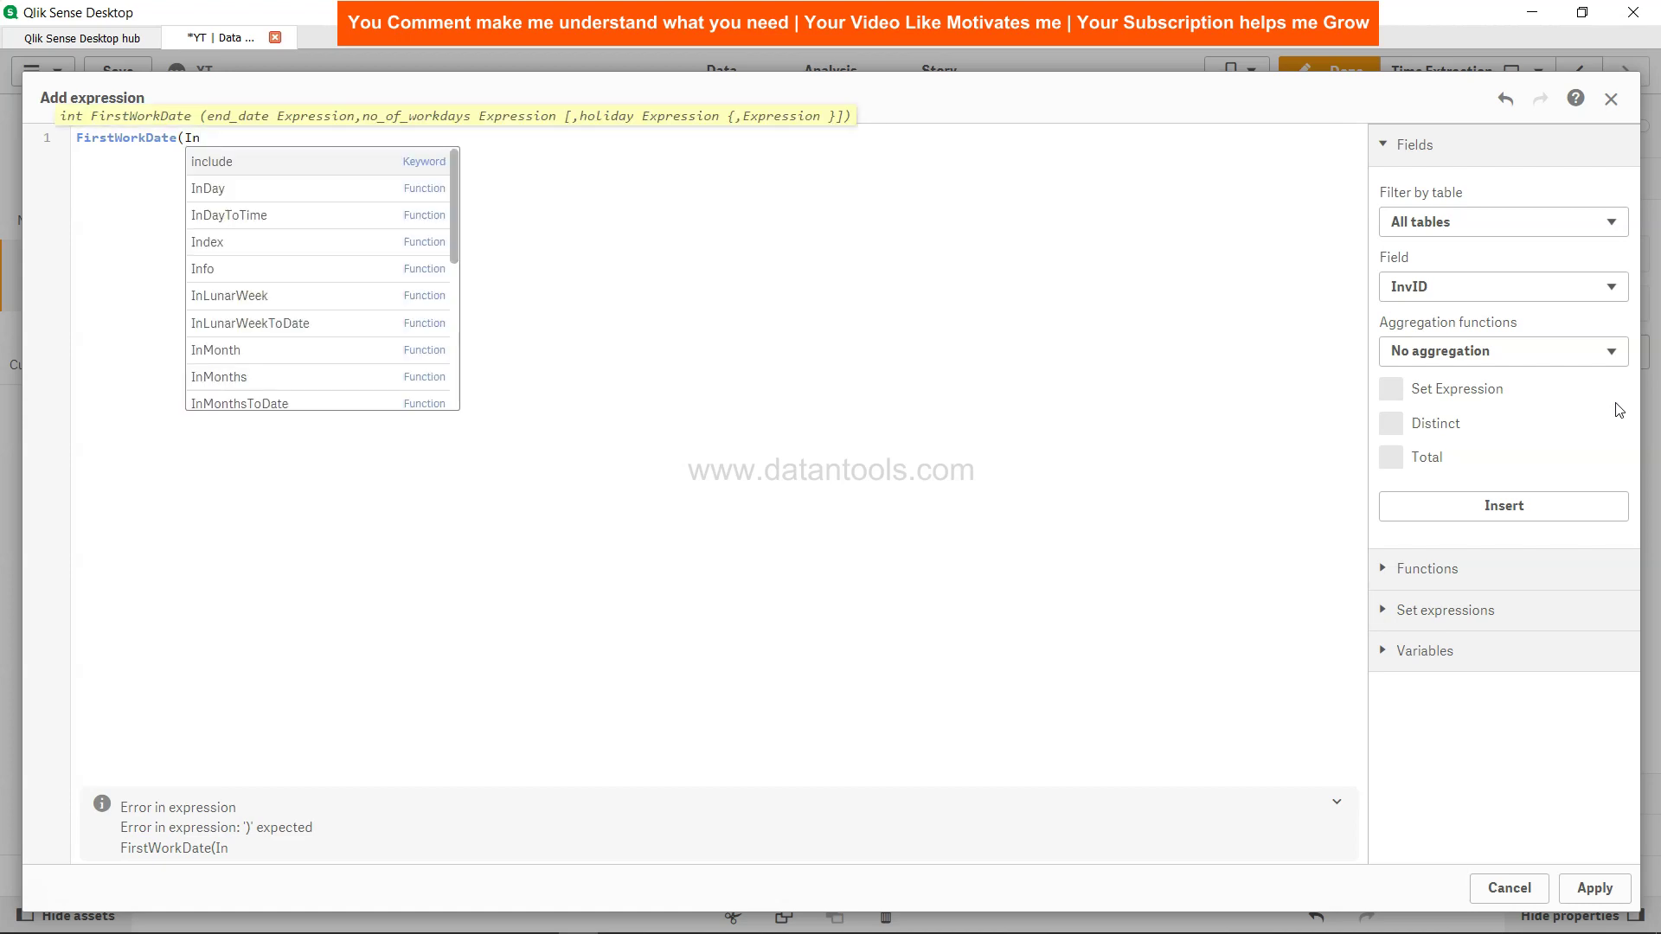
key(Down)
key(Down)
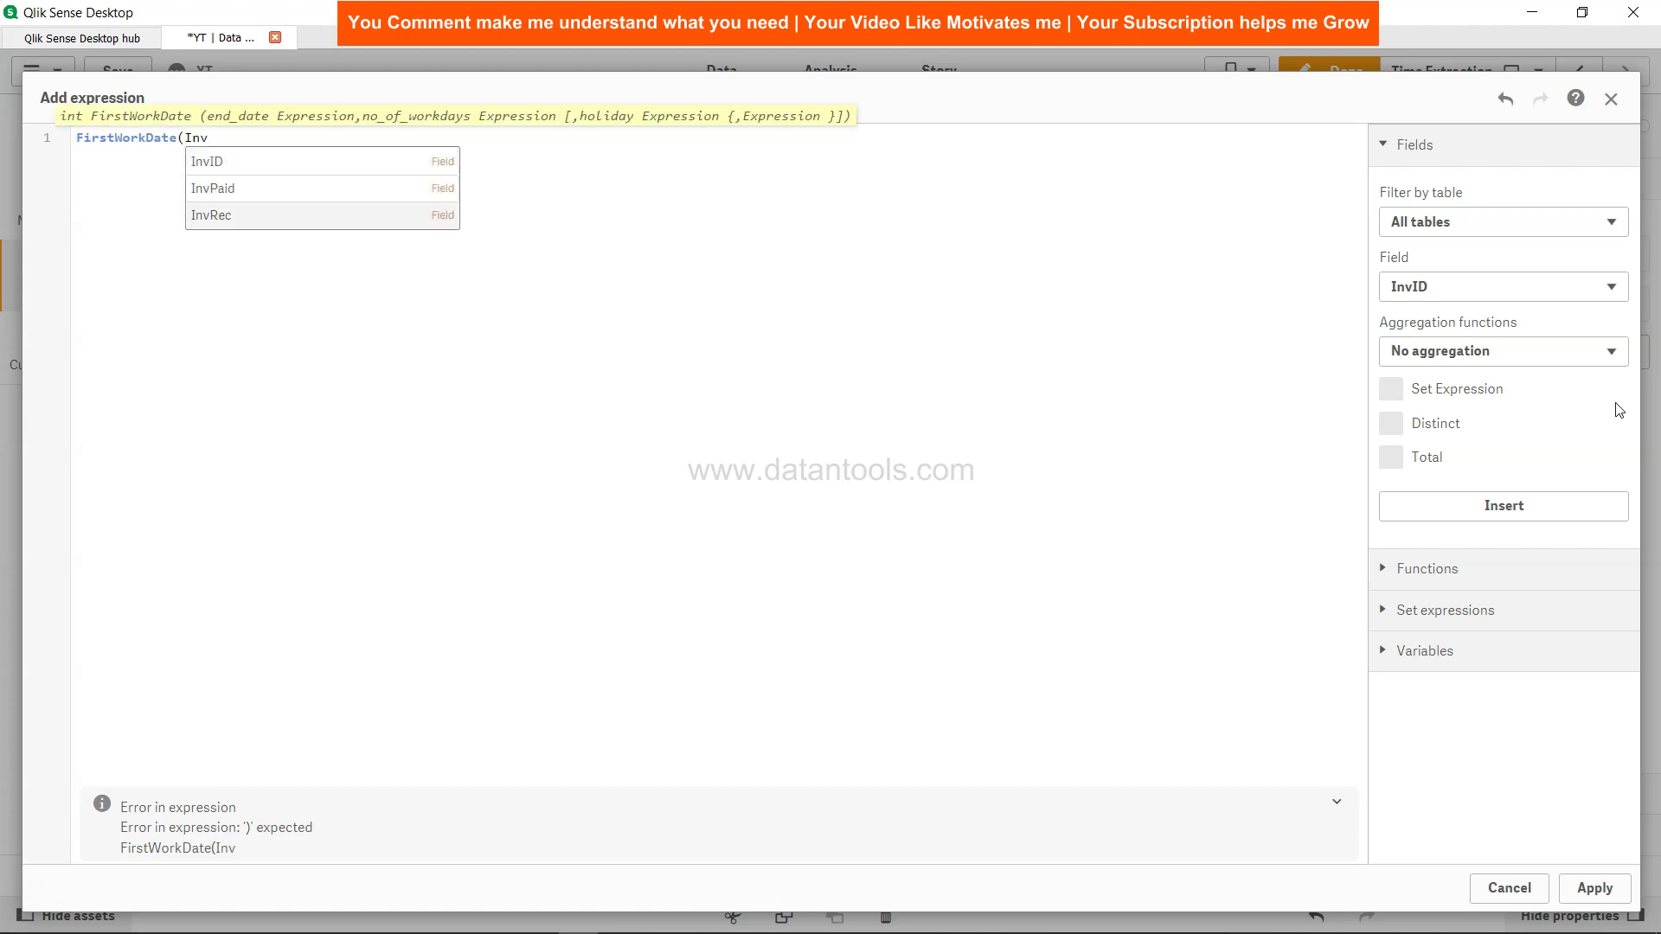
key(Return)
text(,9)
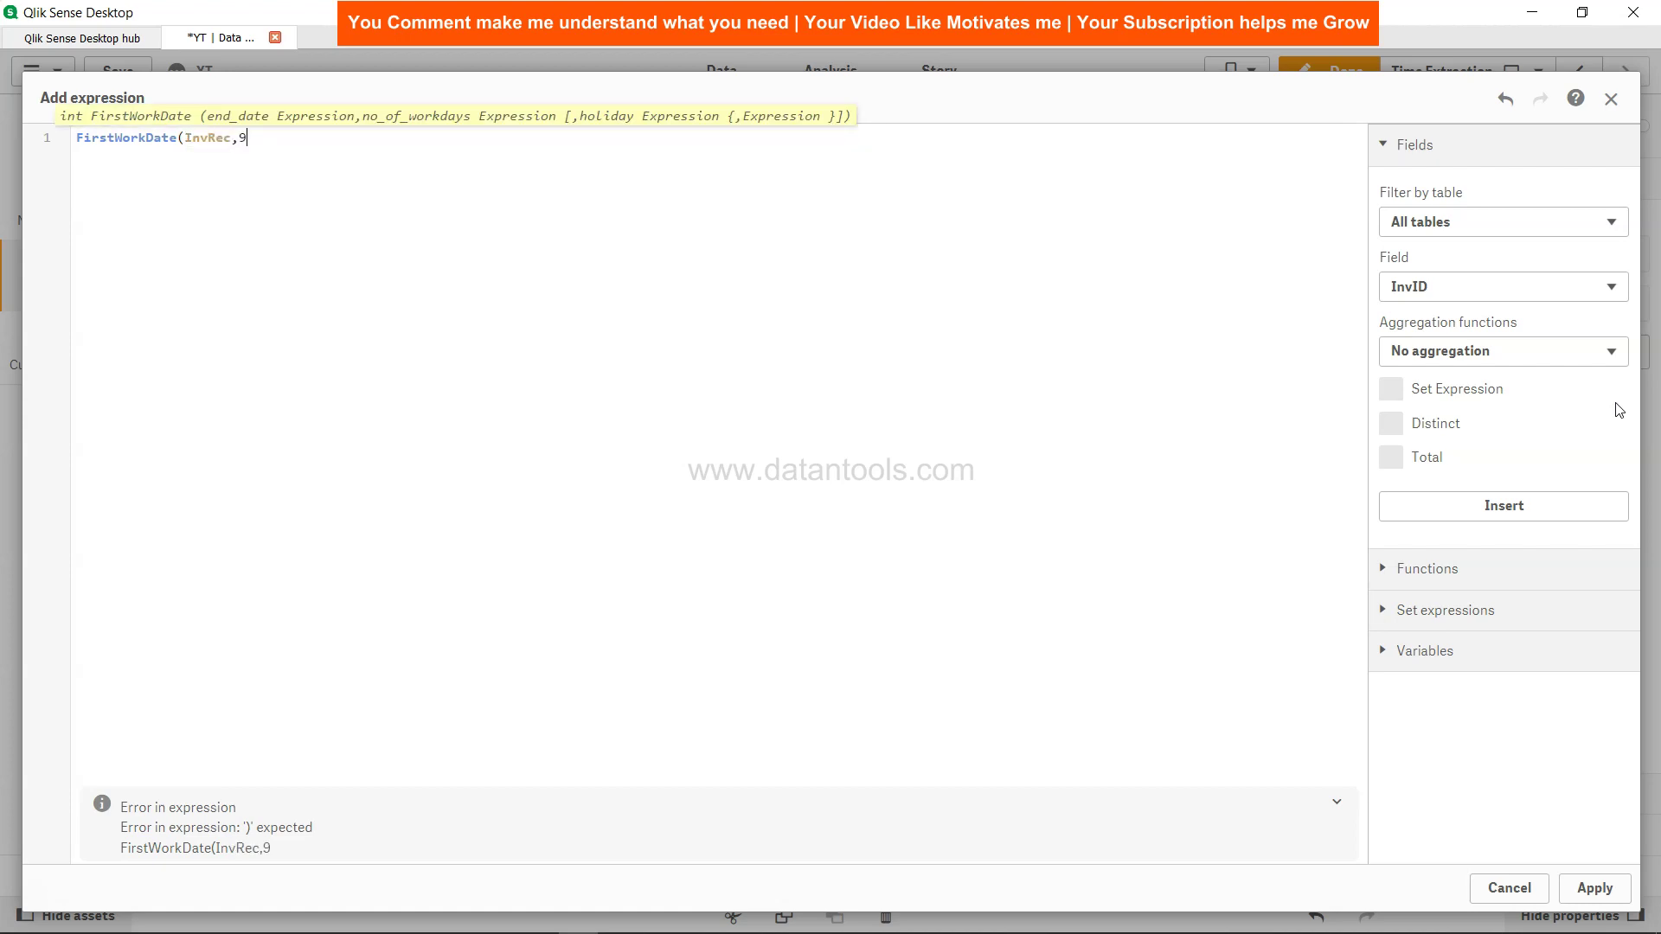
text())
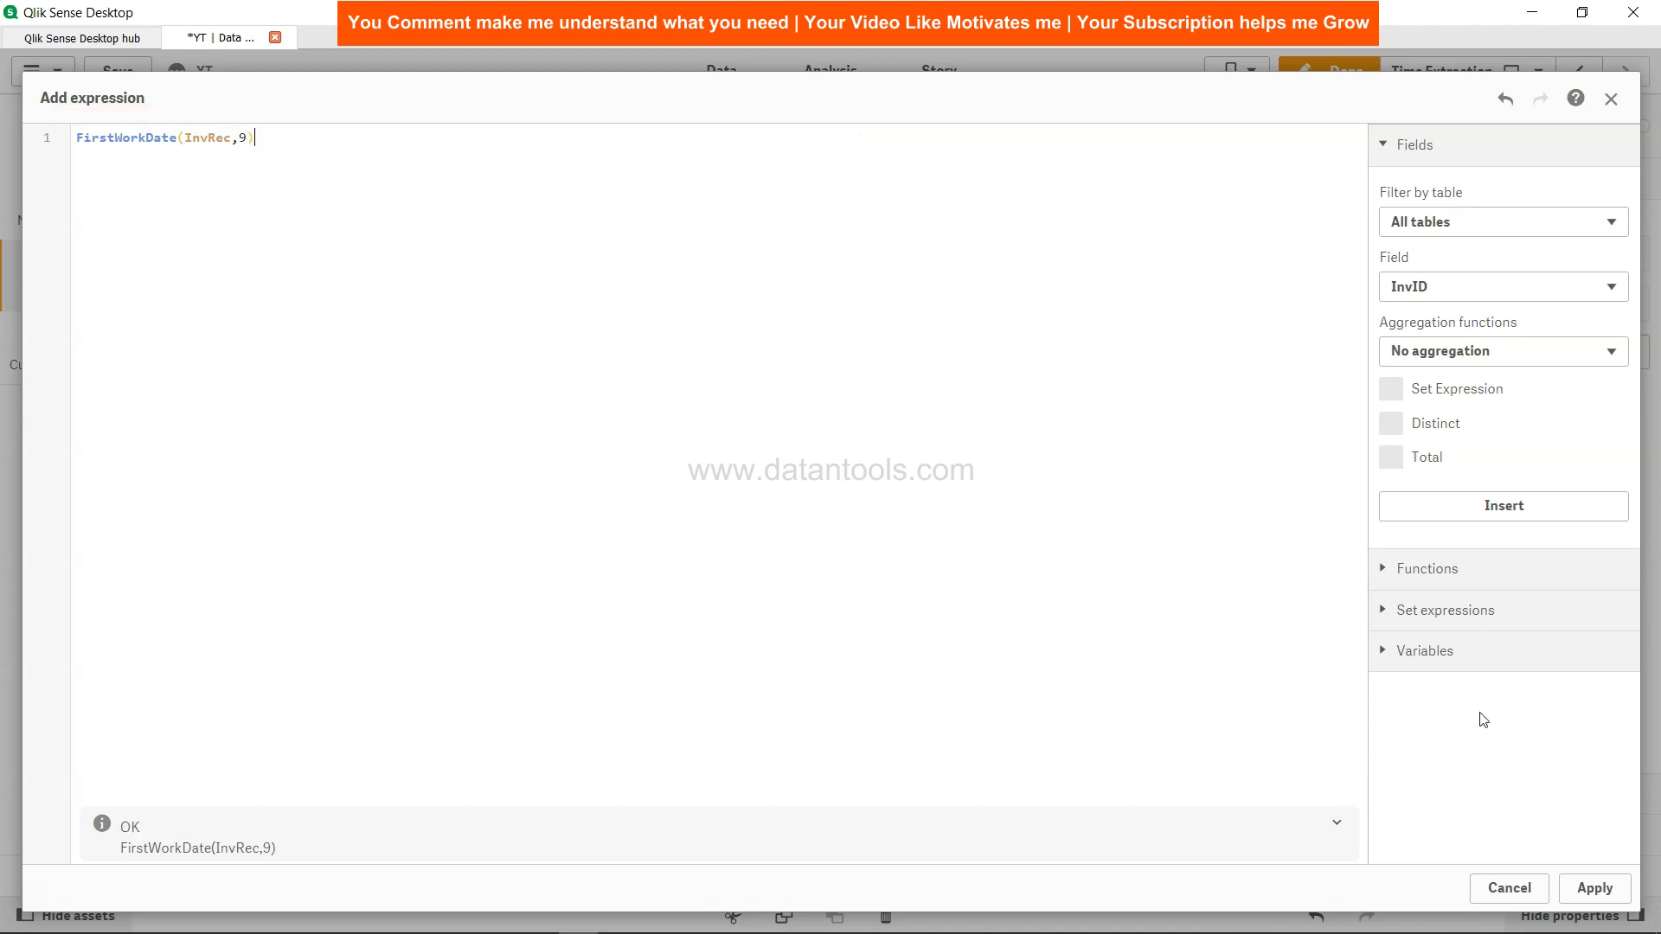
click(1594, 888)
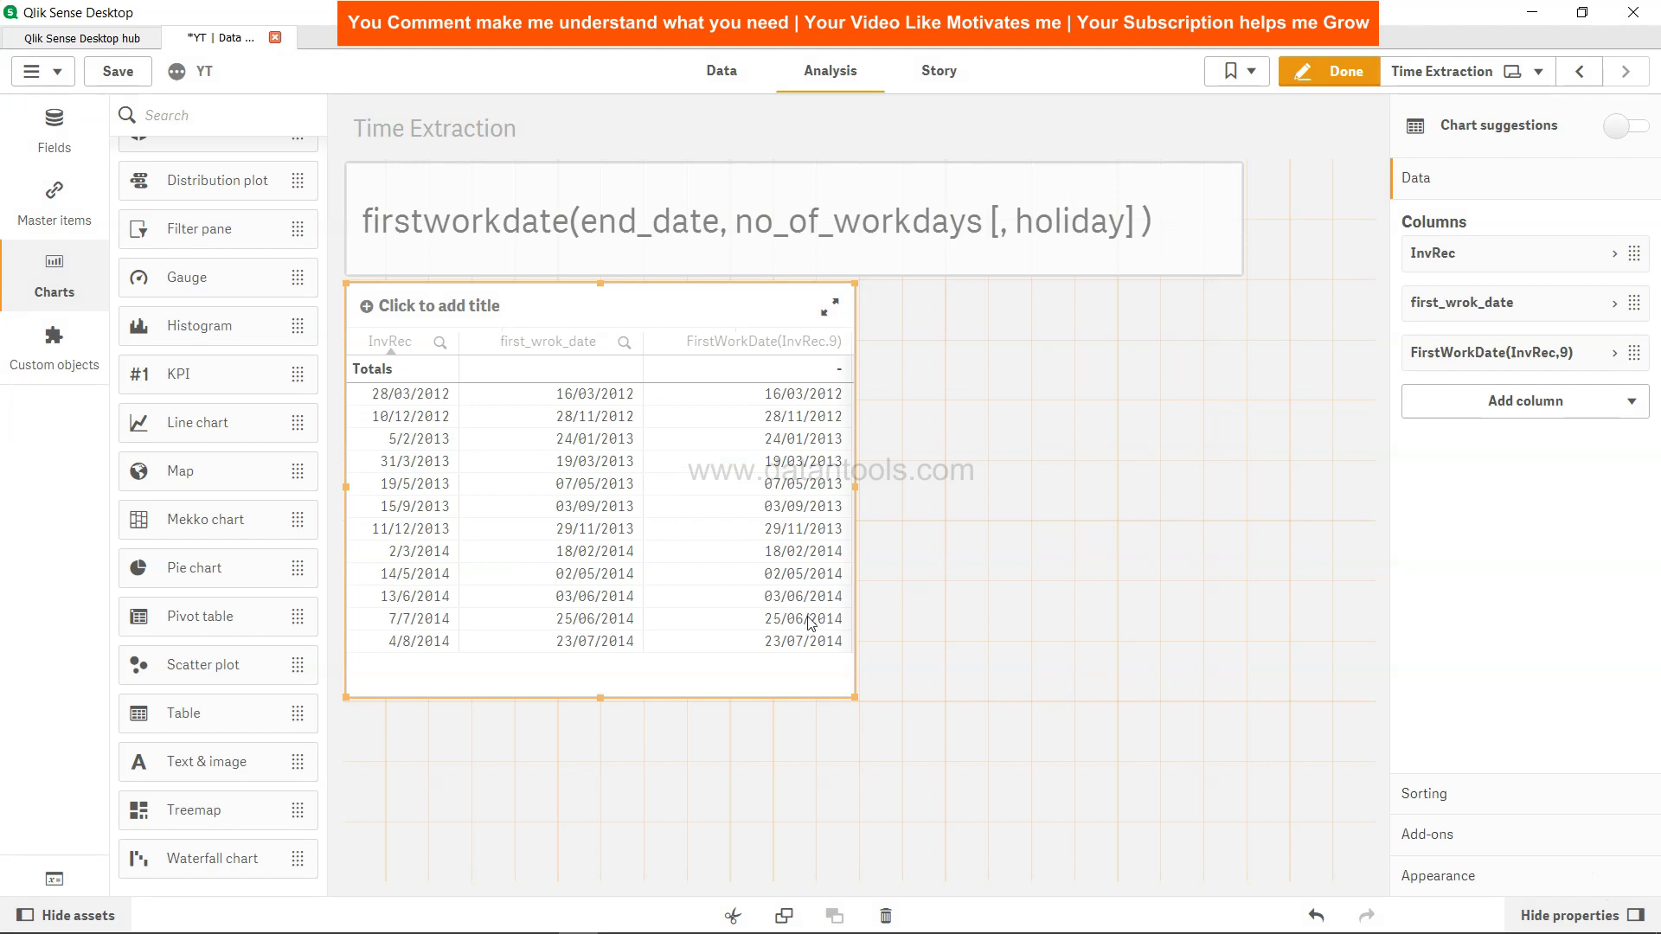
- Change the measure expression to FirstWorkDate(InvRec,9,'20/03/2012') and apply it
click(1612, 361)
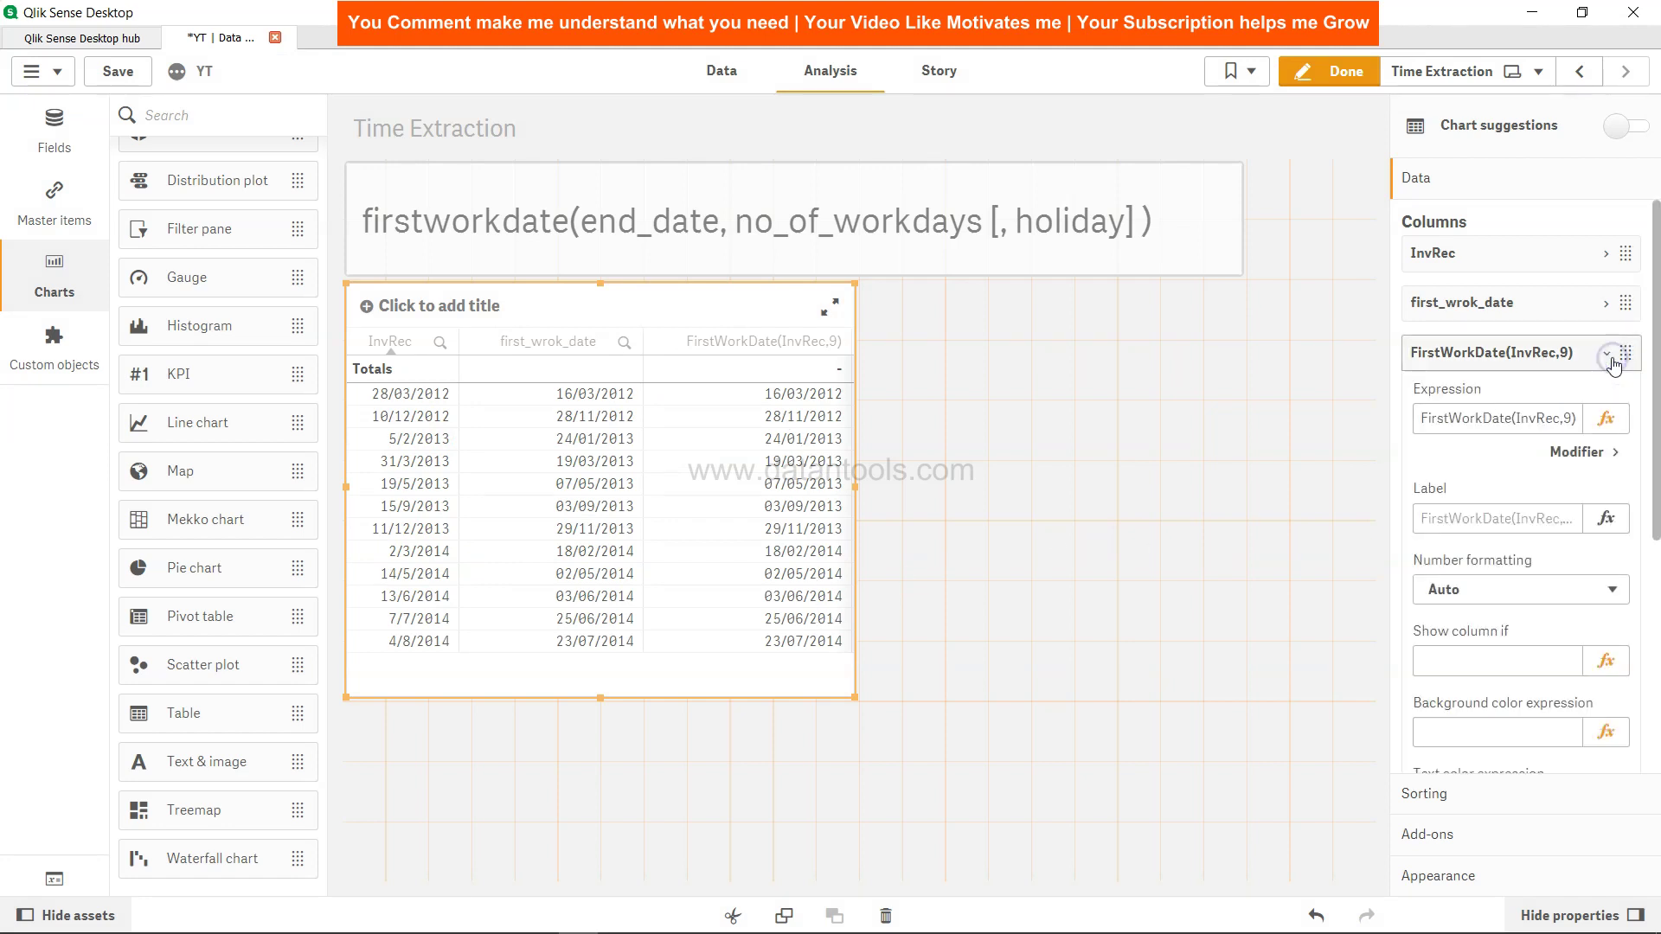
click(1607, 418)
click(250, 138)
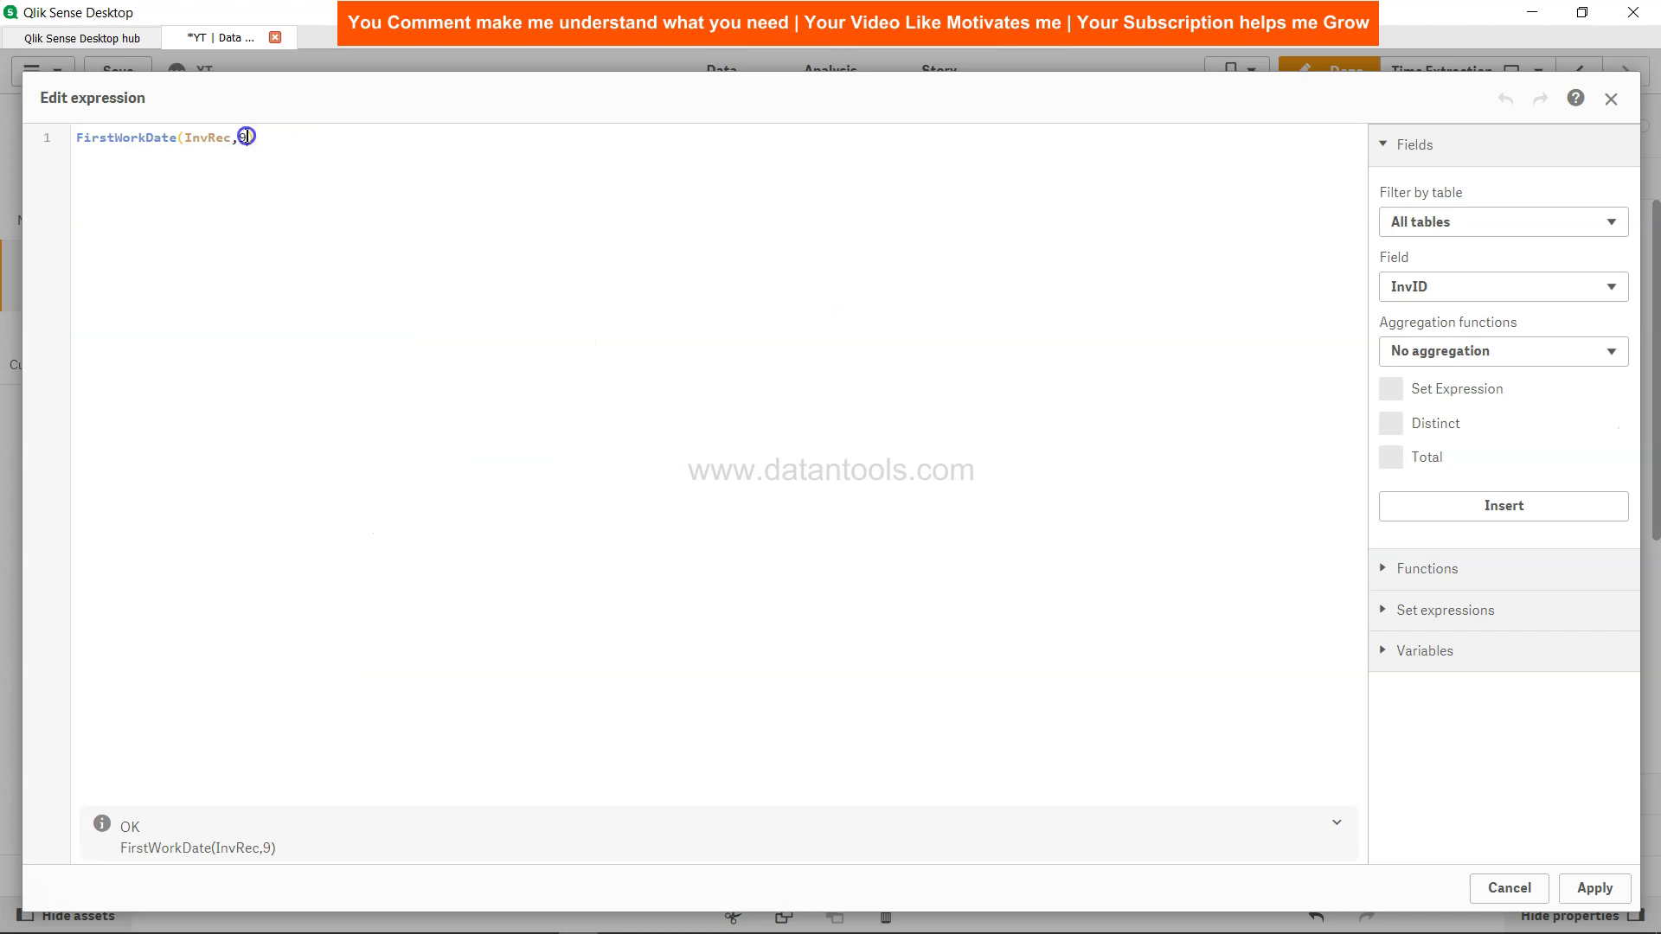
text(,)
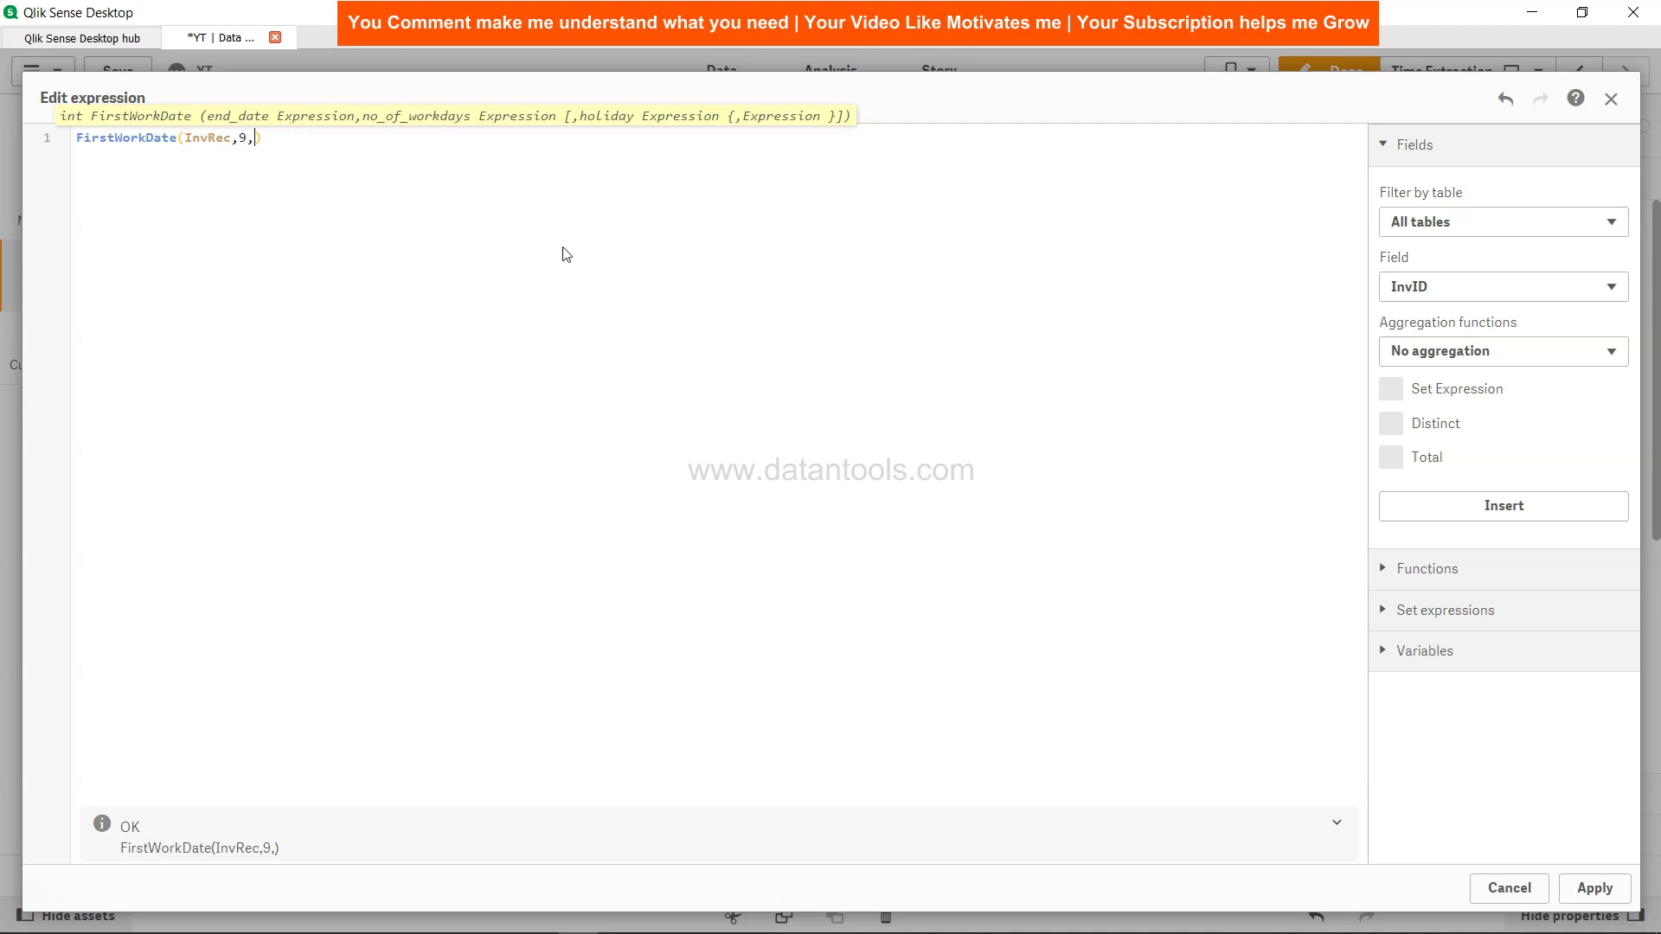
text('20)
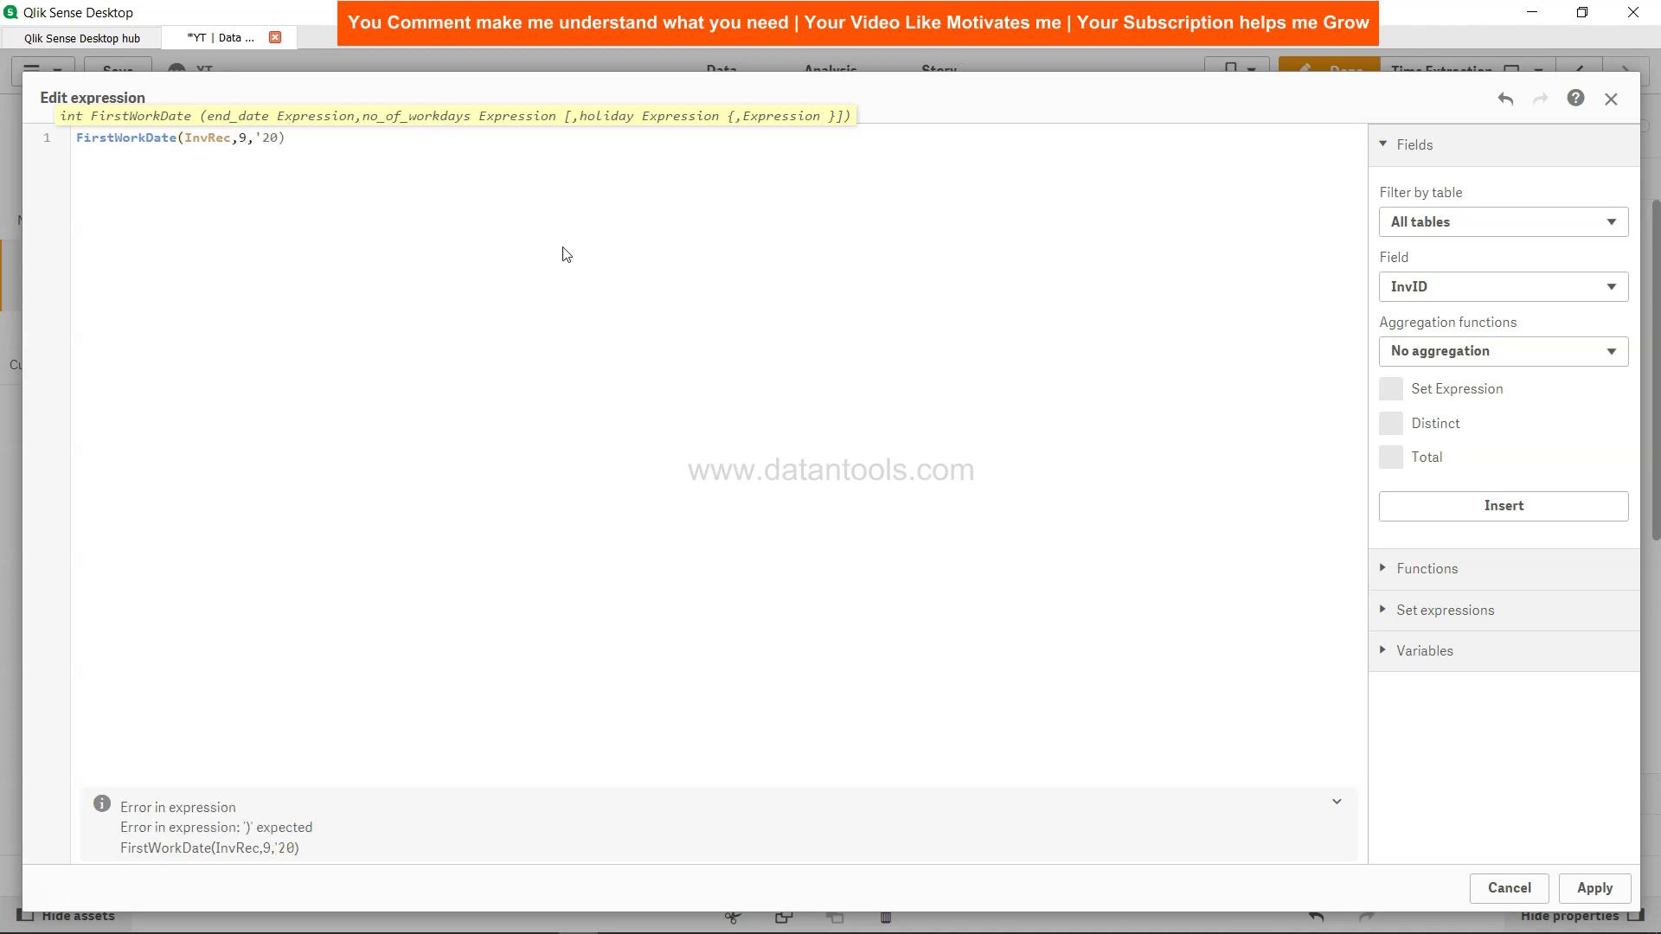
text(/03/2012'))
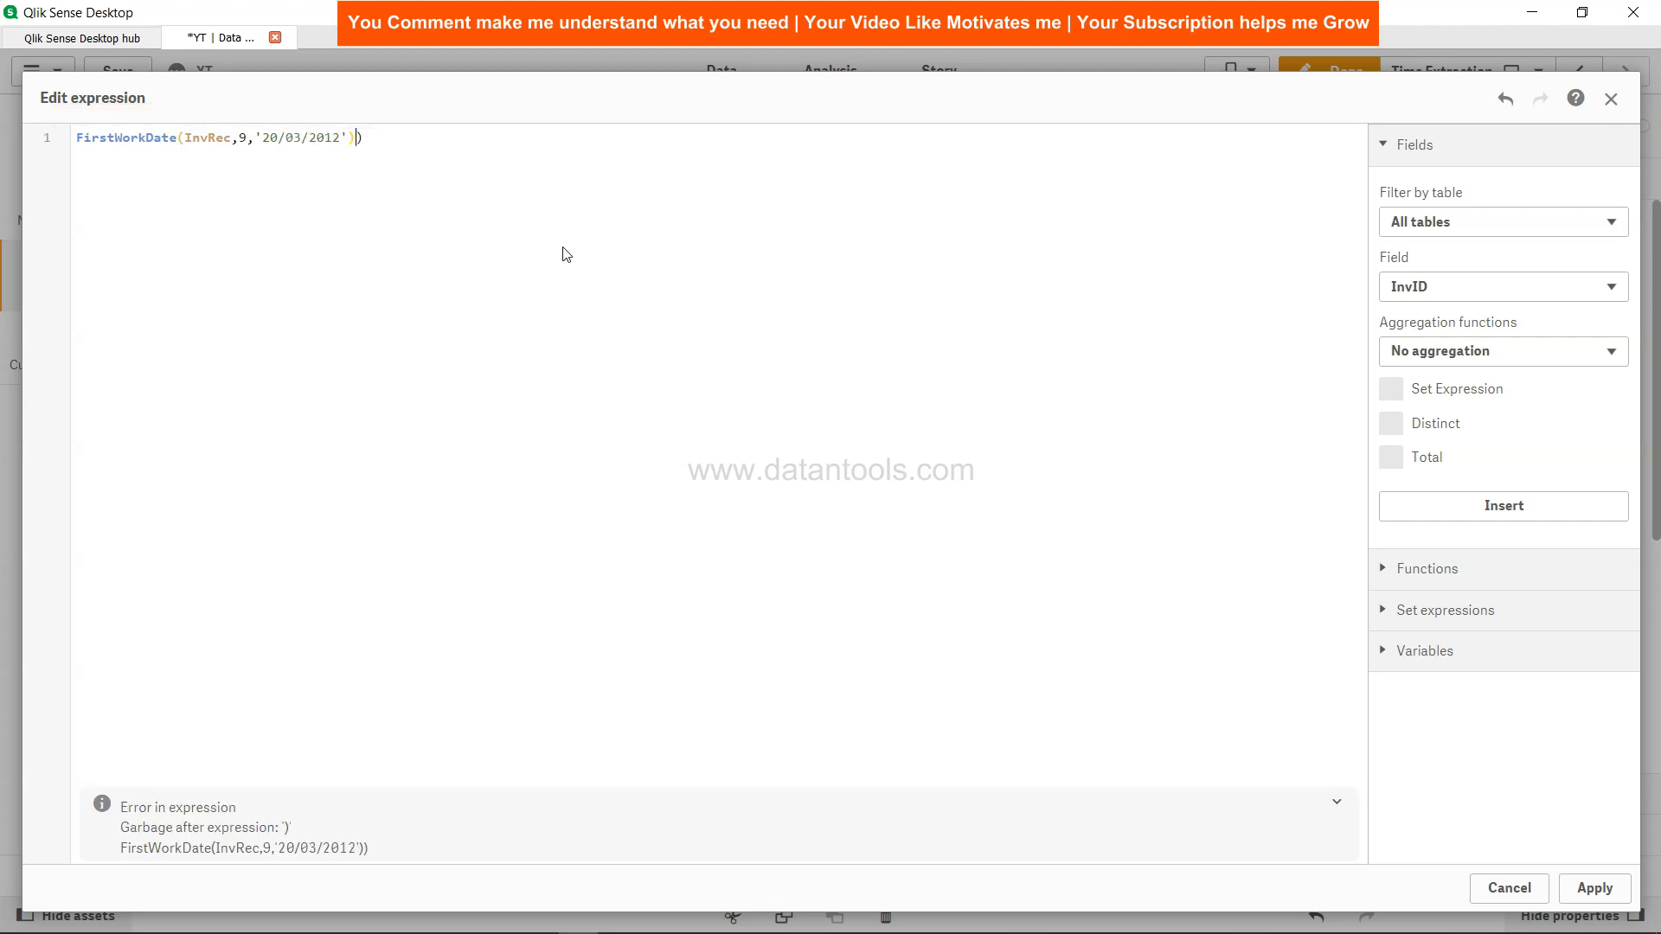
key(Delete)
click(450, 137)
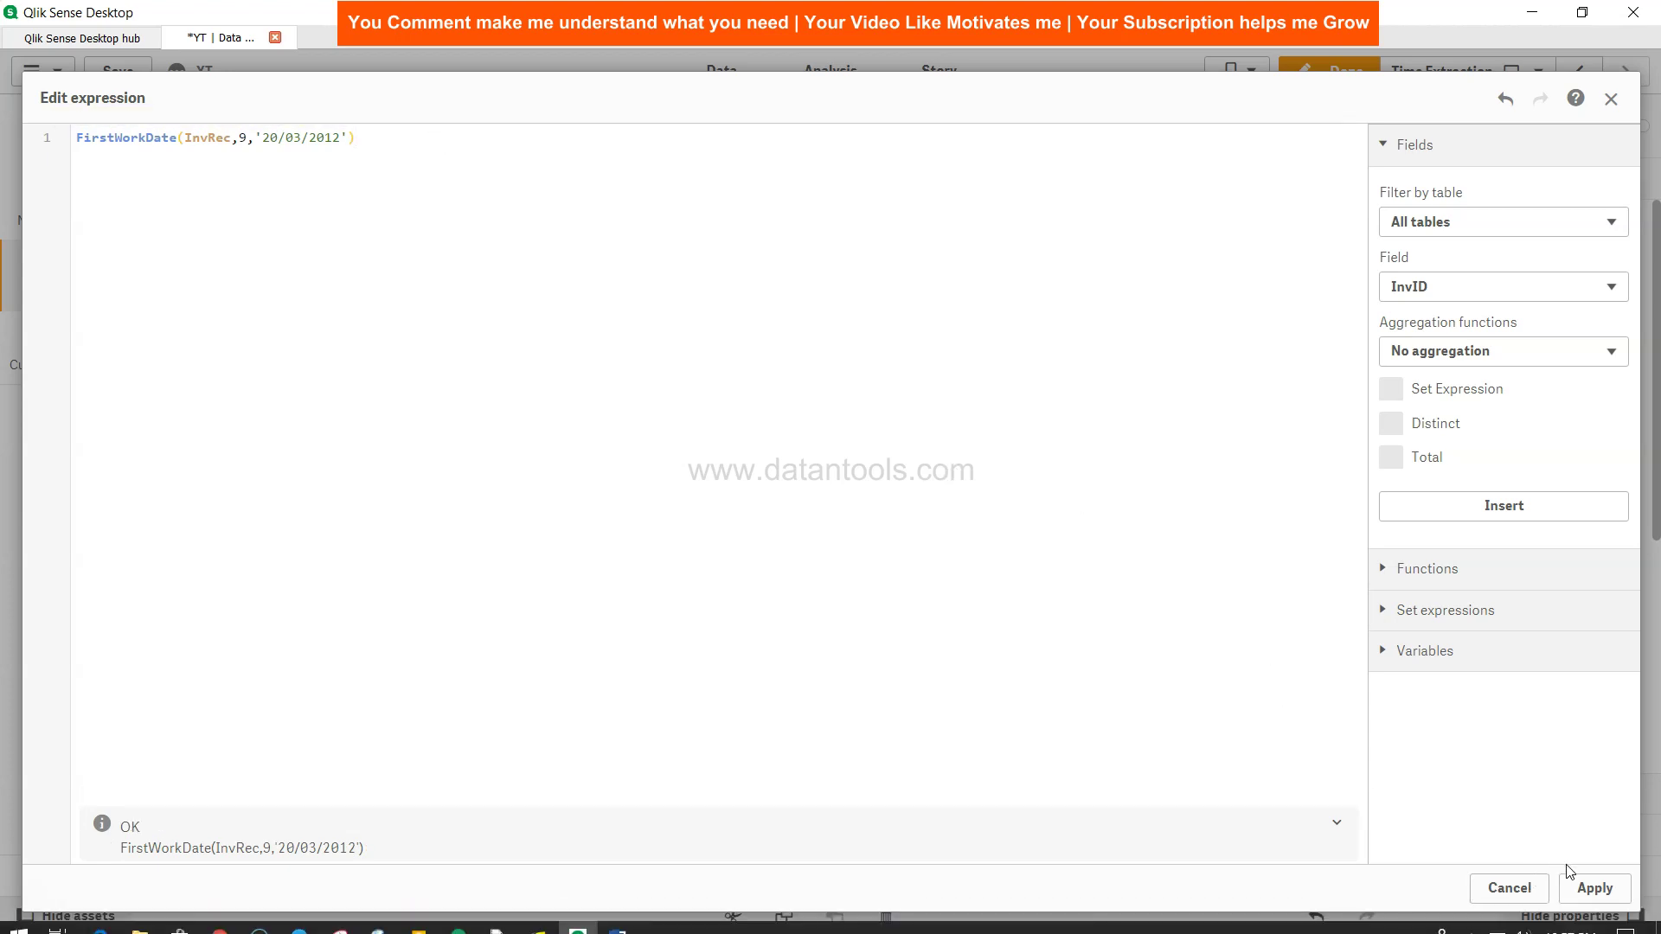
click(1594, 889)
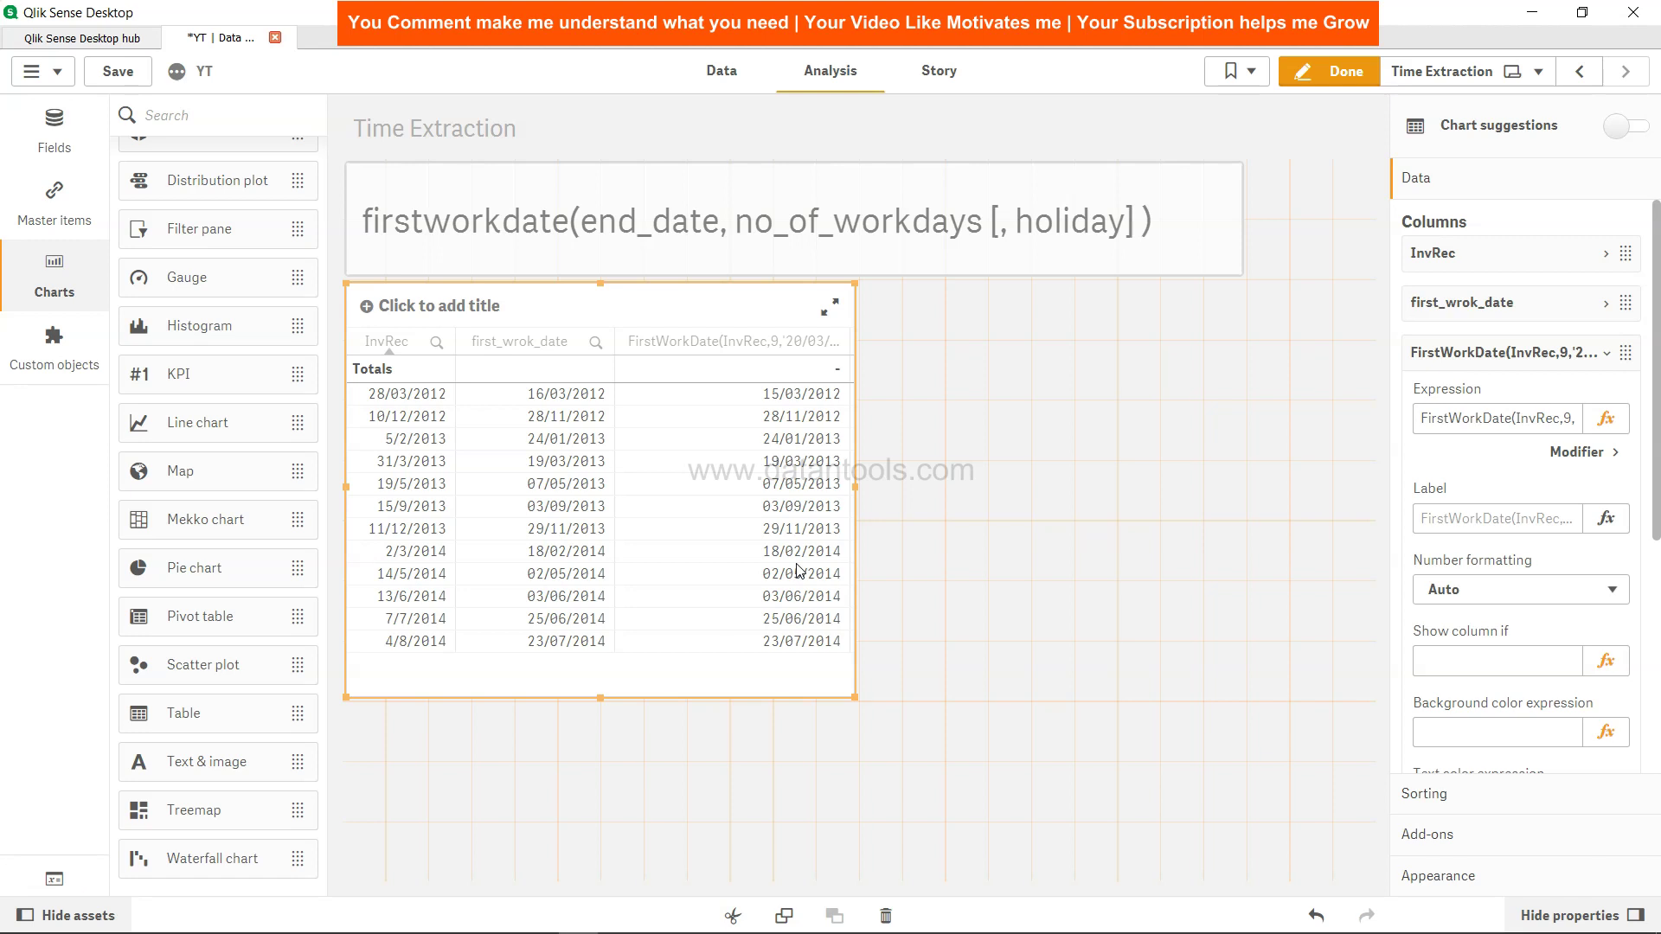
click(1603, 421)
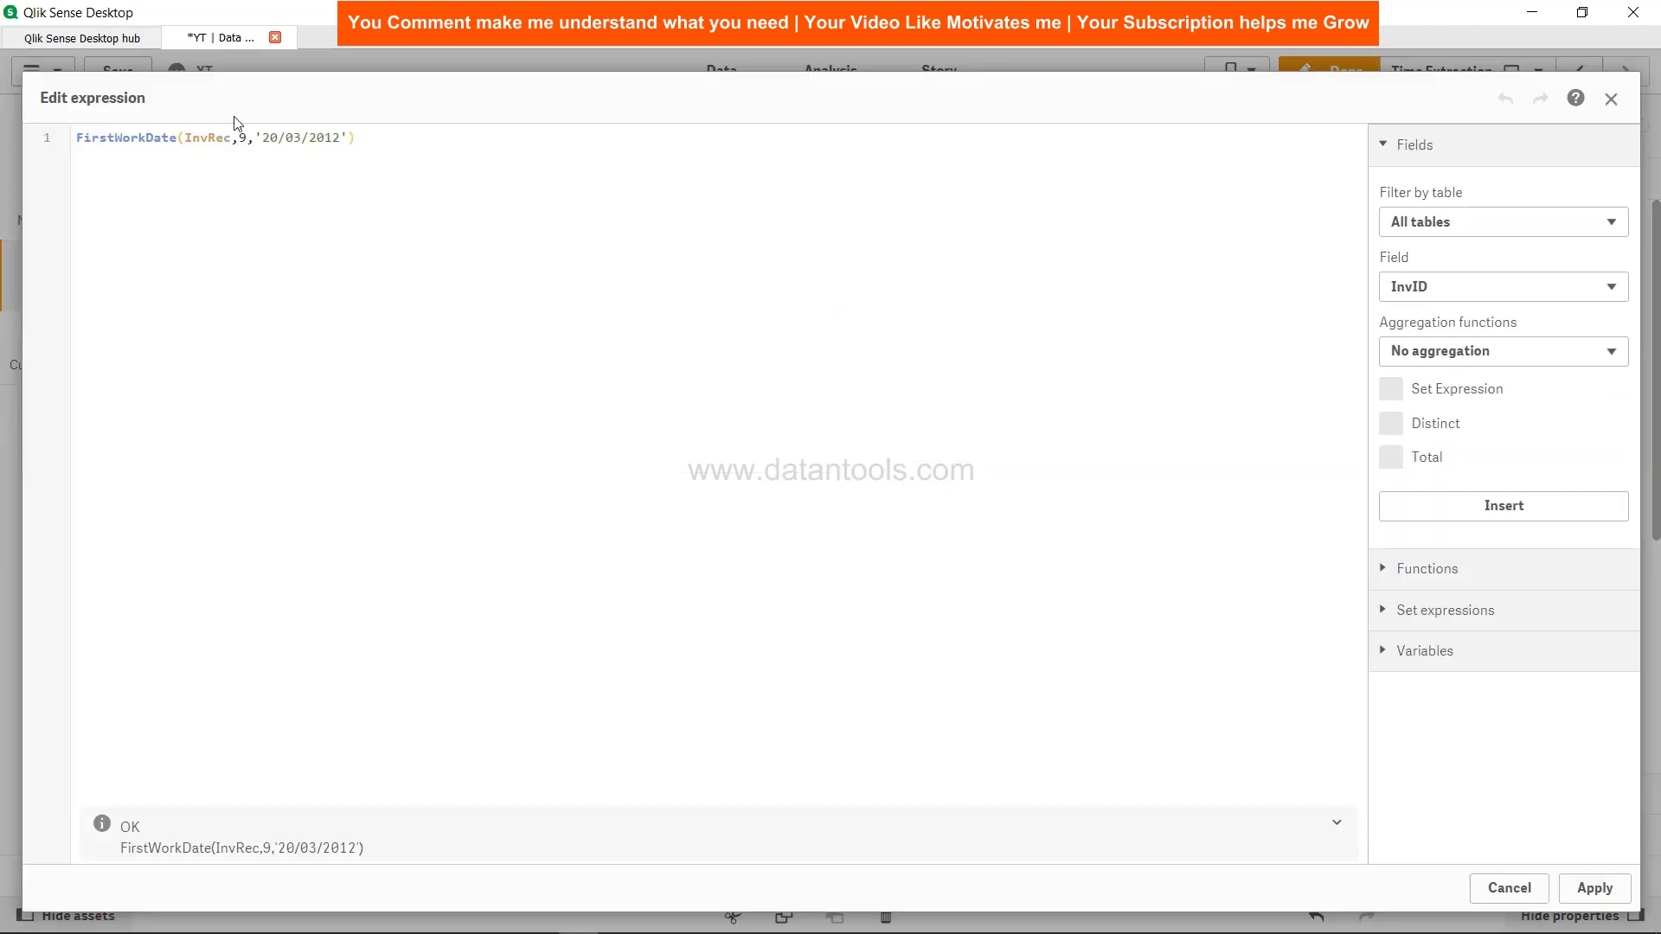
click(261, 139)
drag(261, 138, 341, 139)
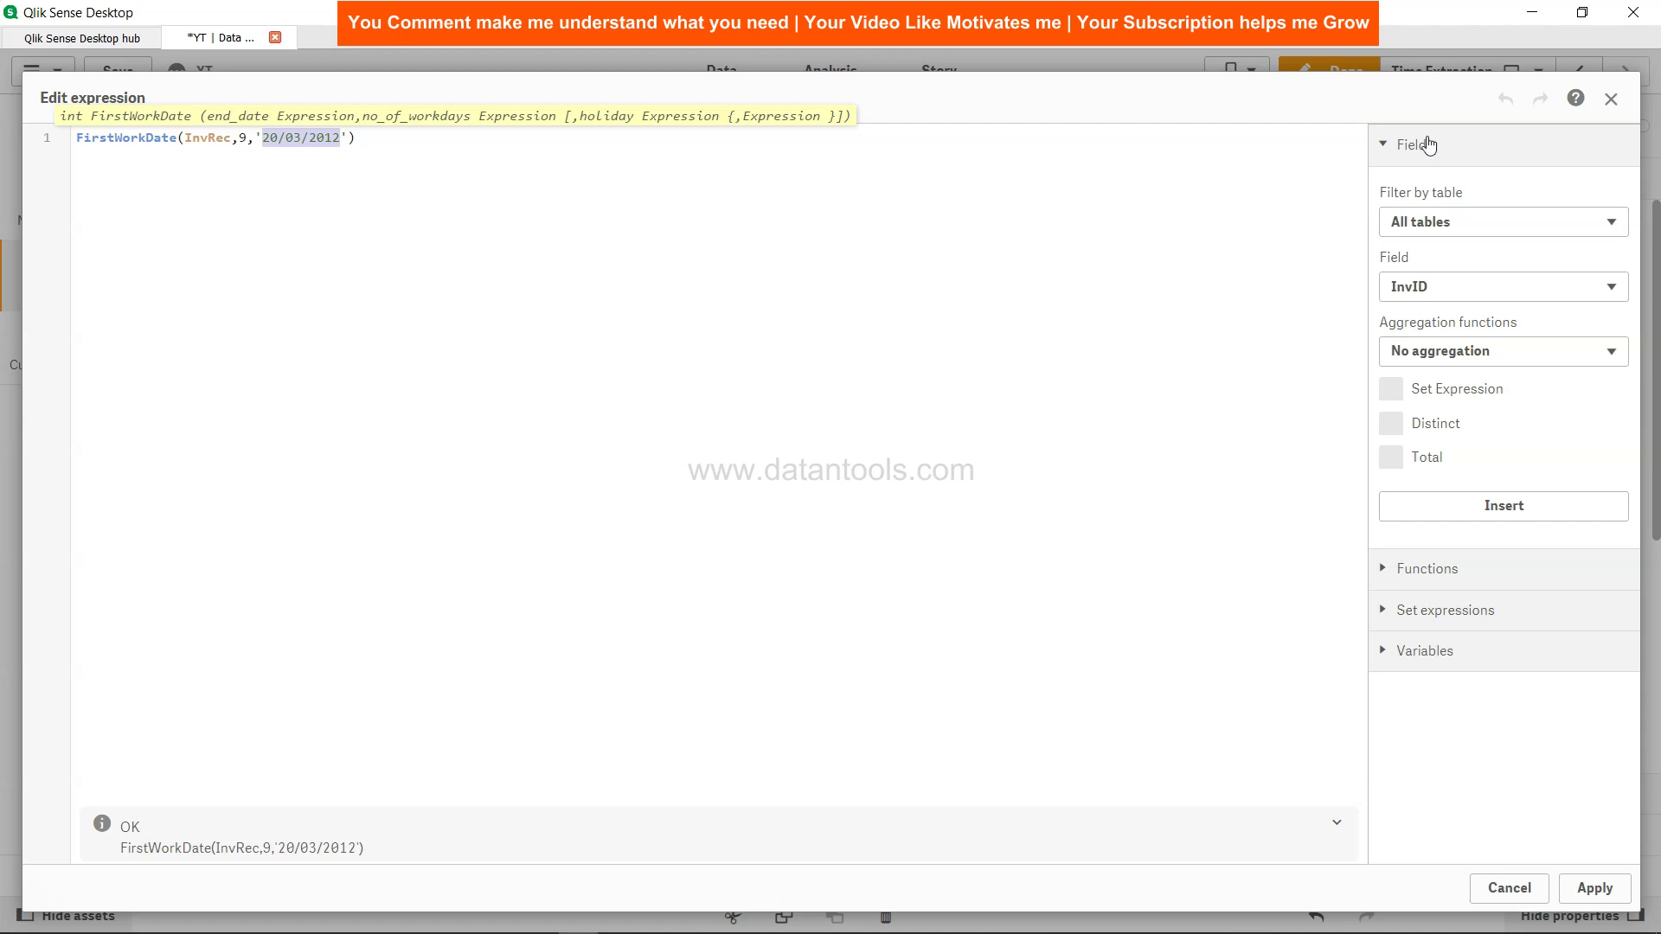
click(1611, 99)
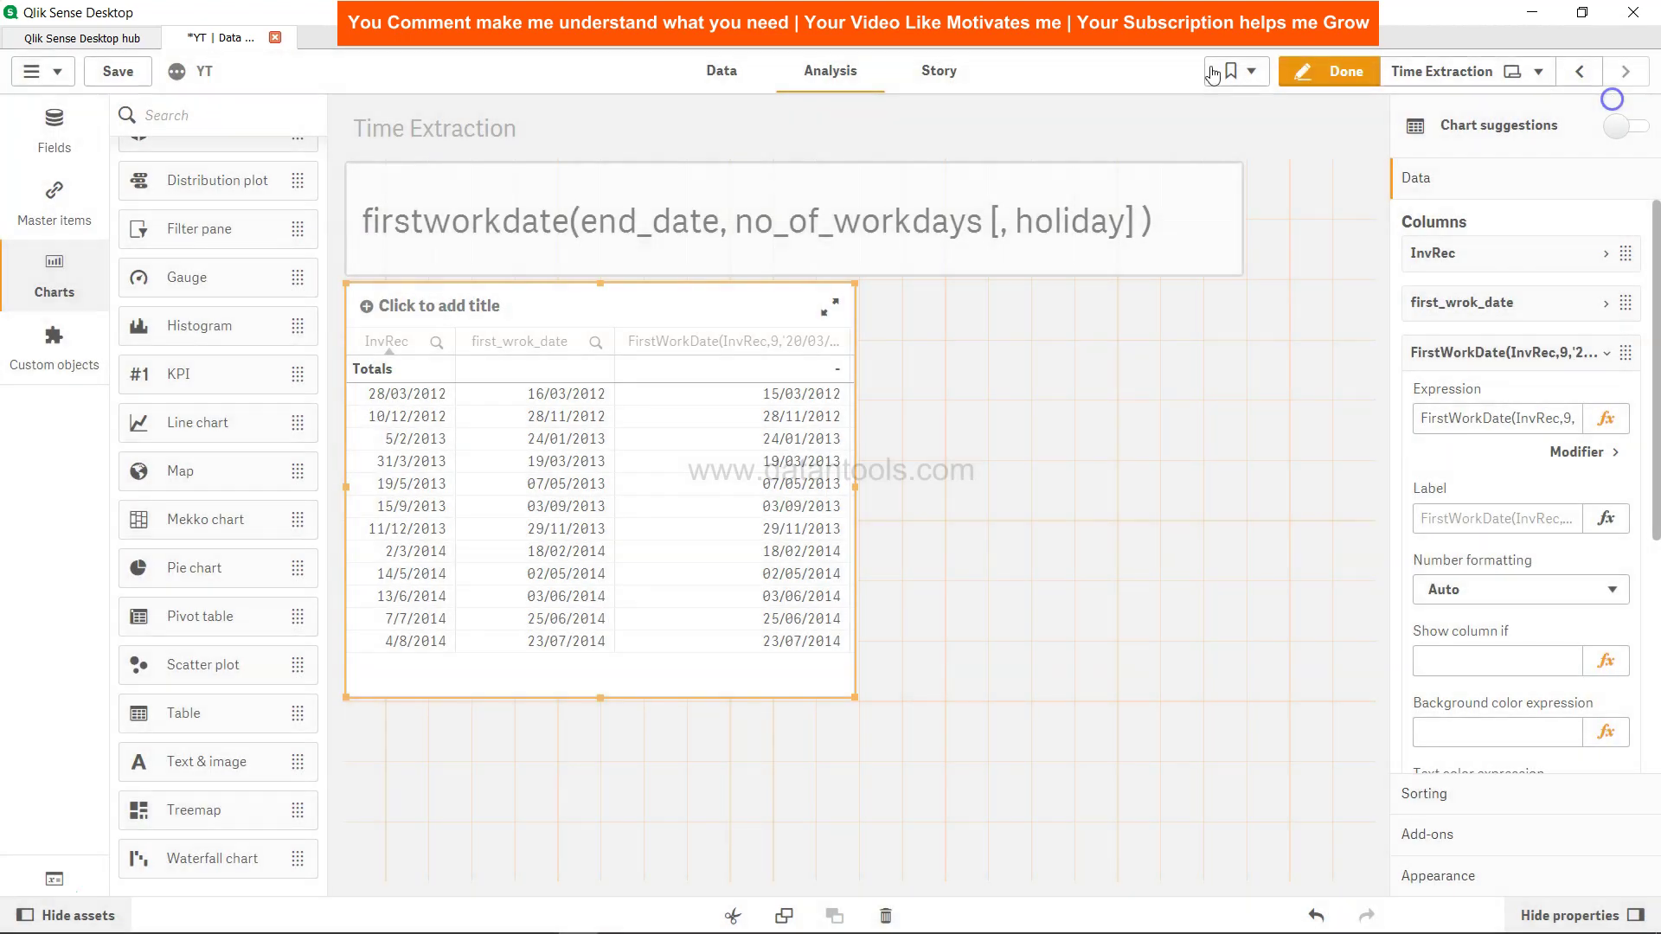
click(722, 69)
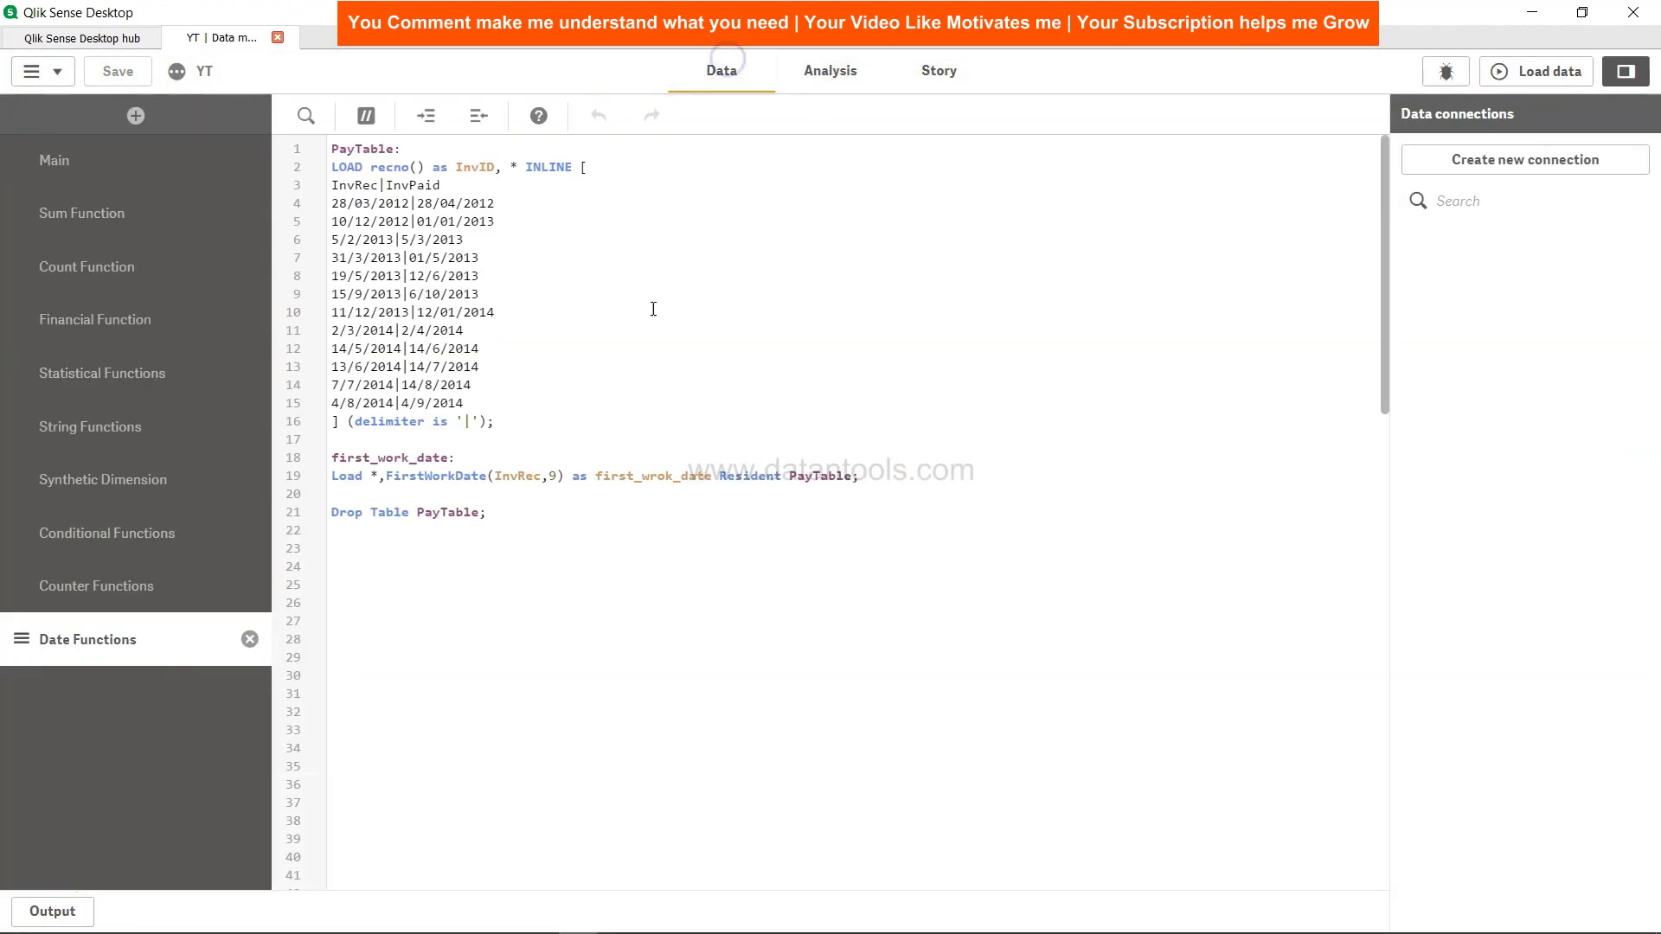
click(557, 477)
click(831, 72)
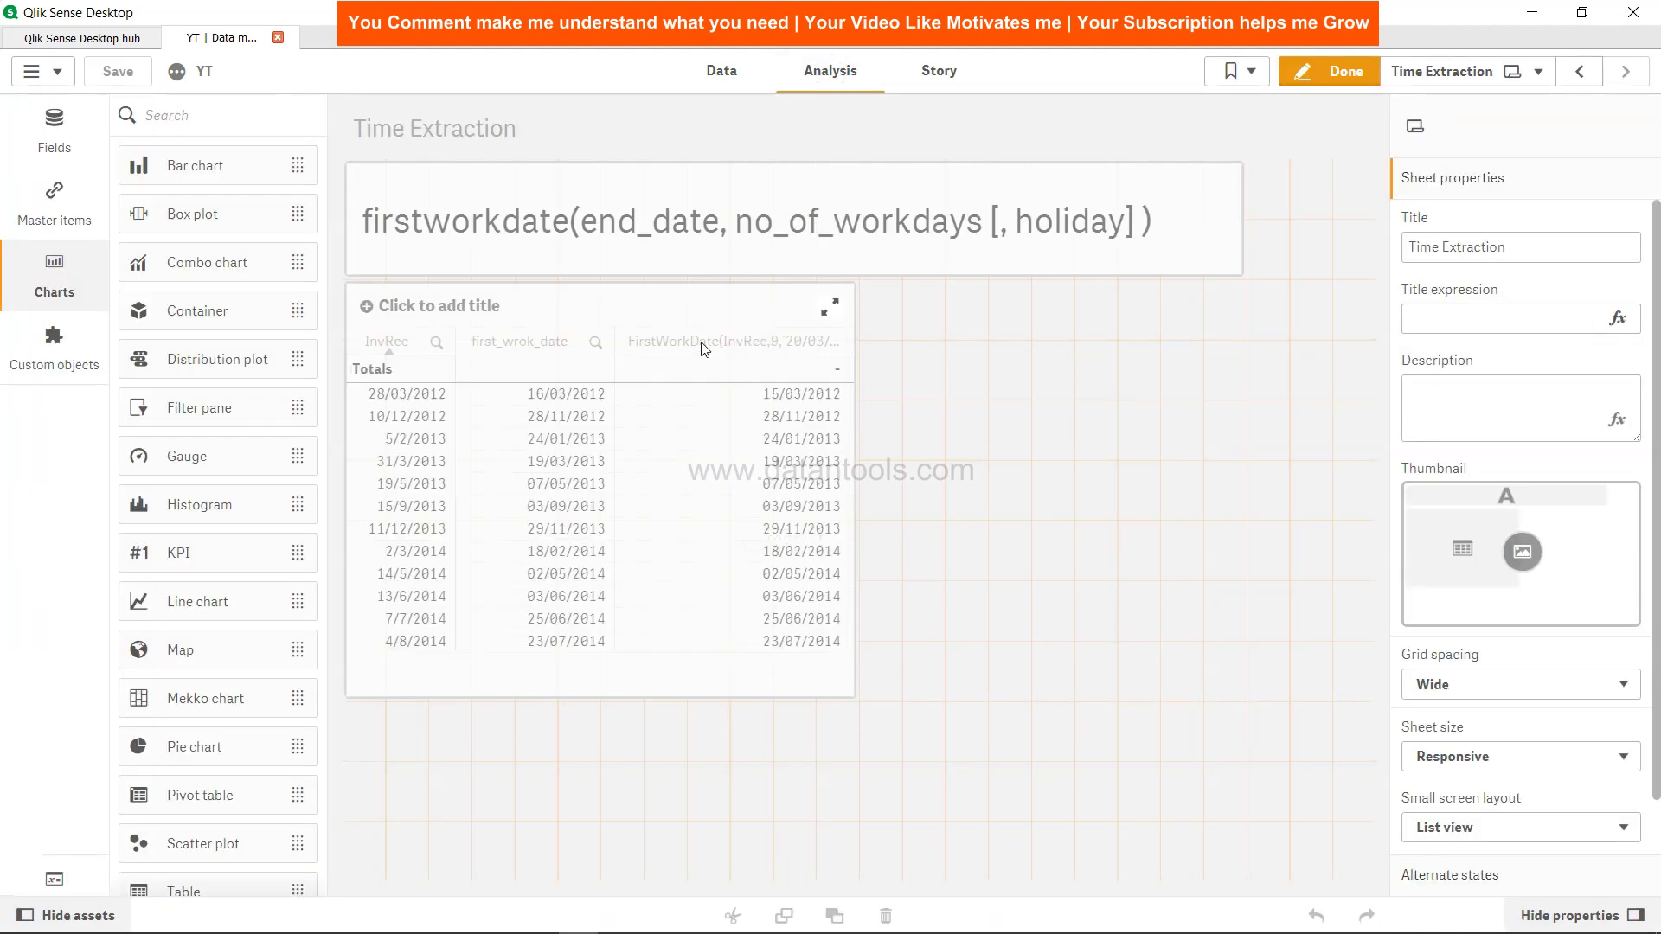